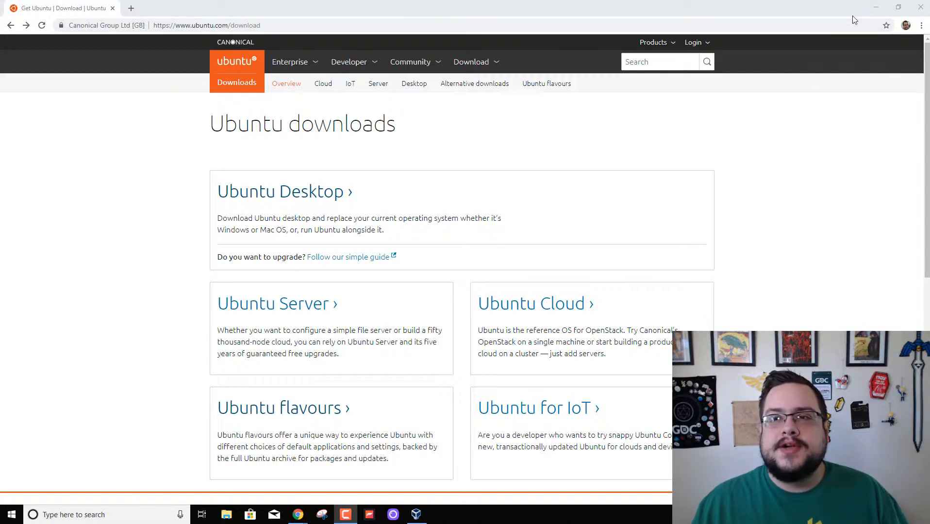
# Briefly minimize Chrome, then bring the Ubuntu downloads page back to the front.
pyautogui.click(876, 11)
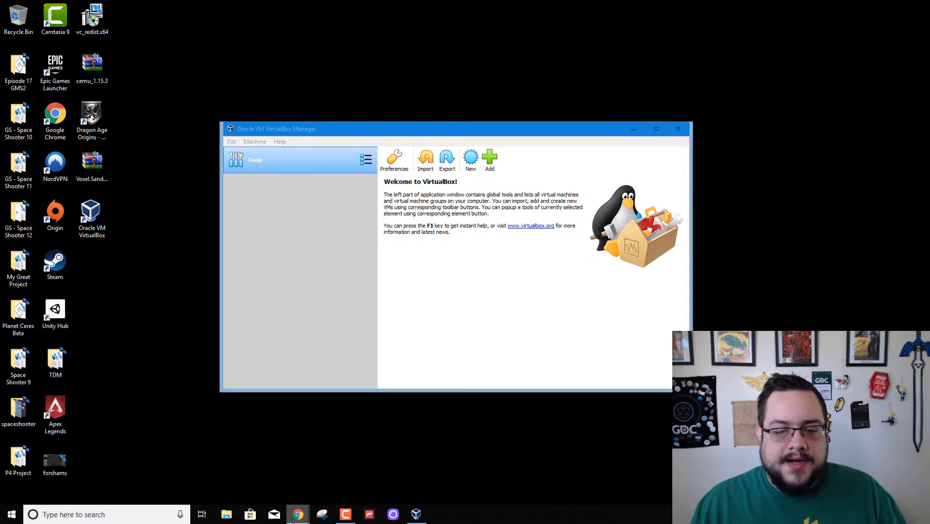
pyautogui.moveTo(296, 521)
pyautogui.click(247, 471)
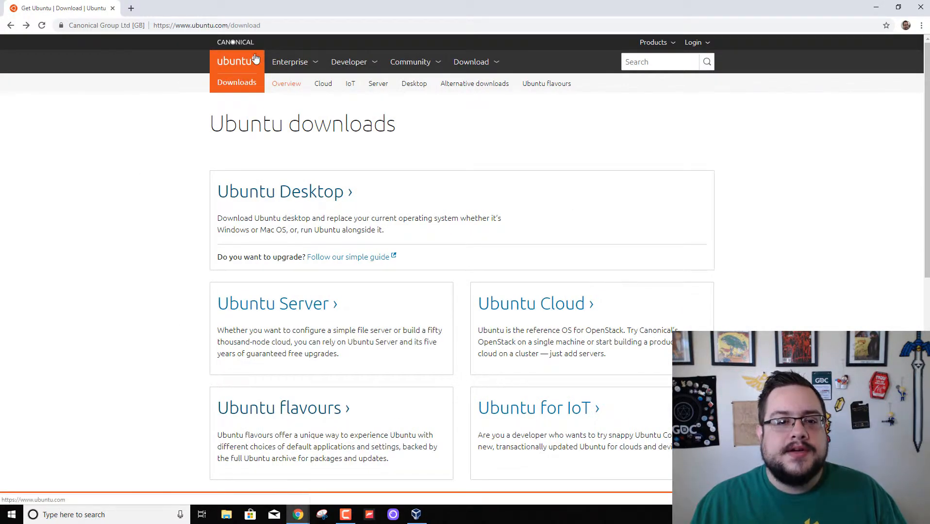
# Go to the Ubuntu Desktop download page showing 18.04.2 LTS, then minimize Chrome.
pyautogui.click(467, 67)
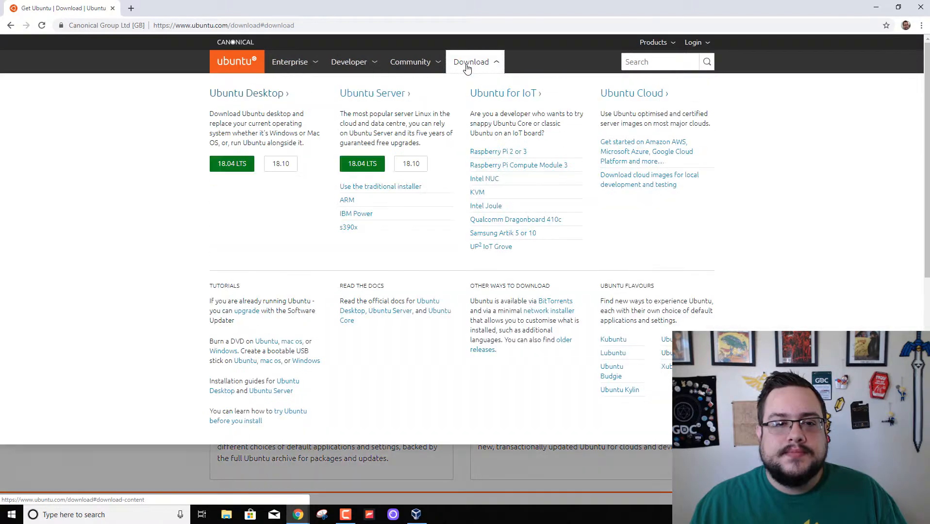
pyautogui.click(265, 95)
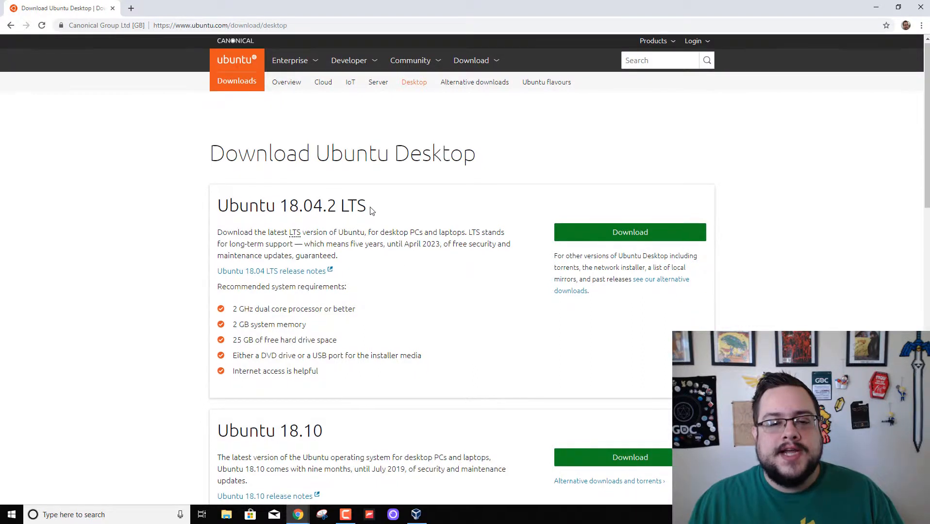
pyautogui.scroll(-4, 371, 211)
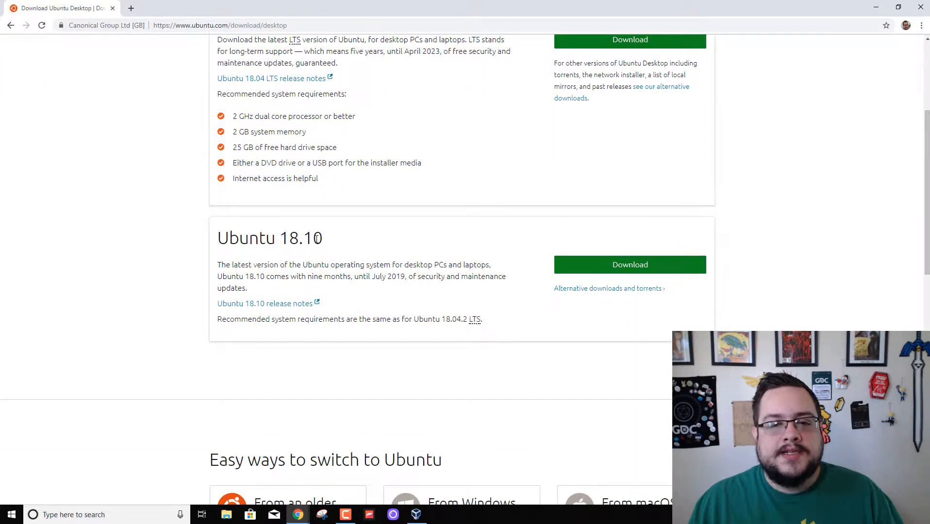
pyautogui.scroll(2, 362, 234)
pyautogui.scroll(1, 361, 233)
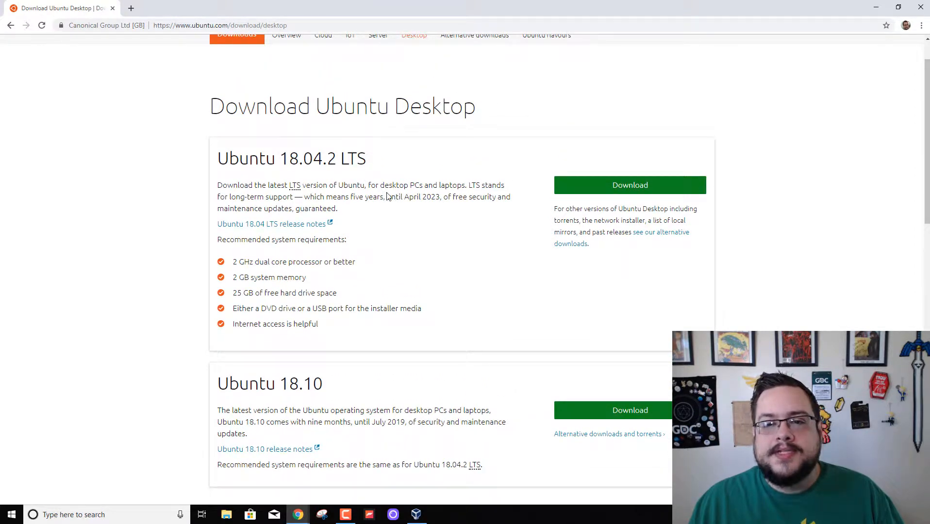
pyautogui.click(876, 9)
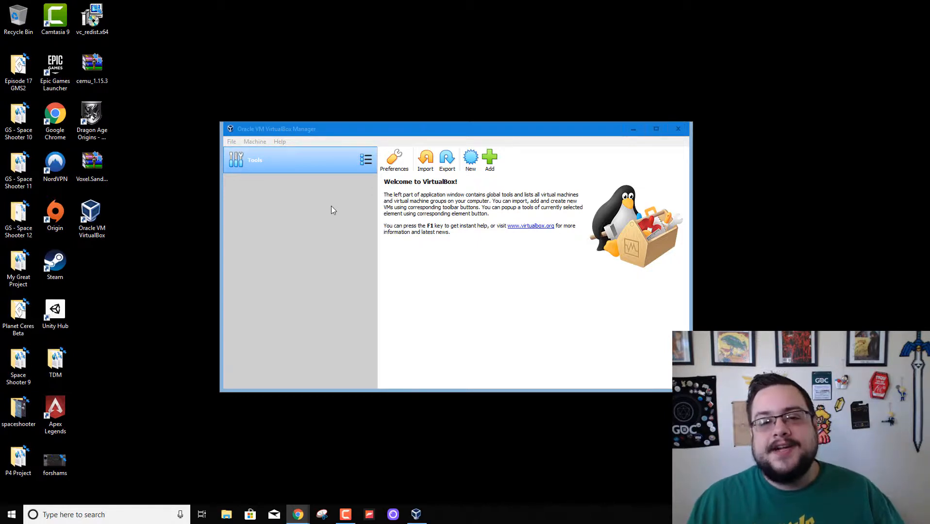
# Start a new virtual machine named 'Ununtu' and show the Machine Folder choices.
pyautogui.click(471, 167)
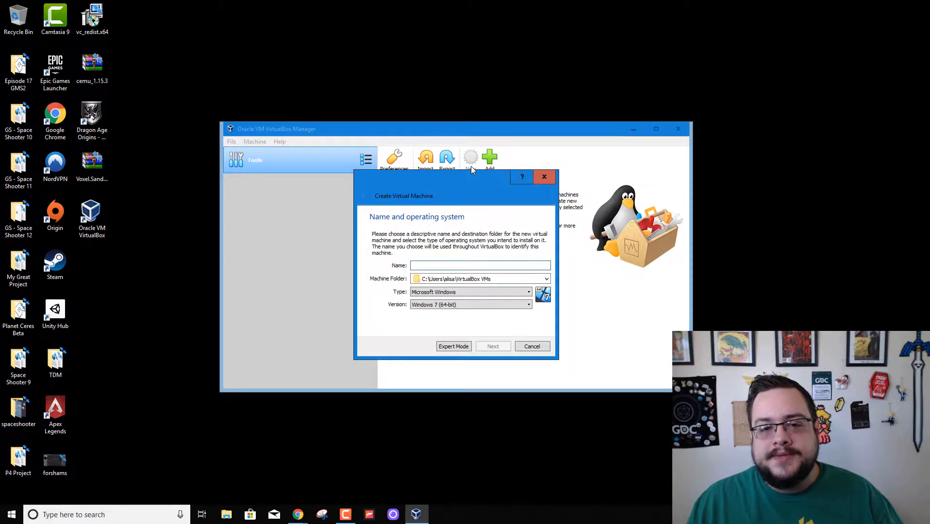
pyautogui.write('Ununtu')
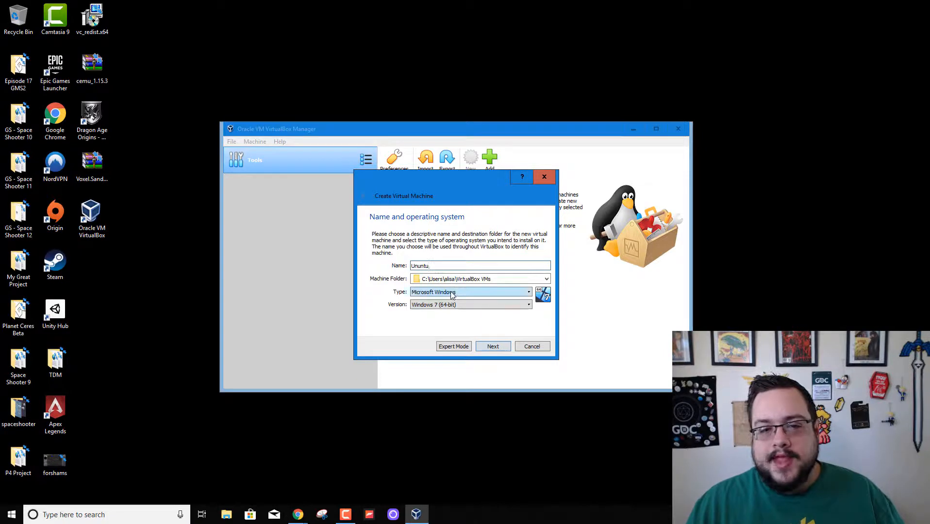
pyautogui.click(526, 281)
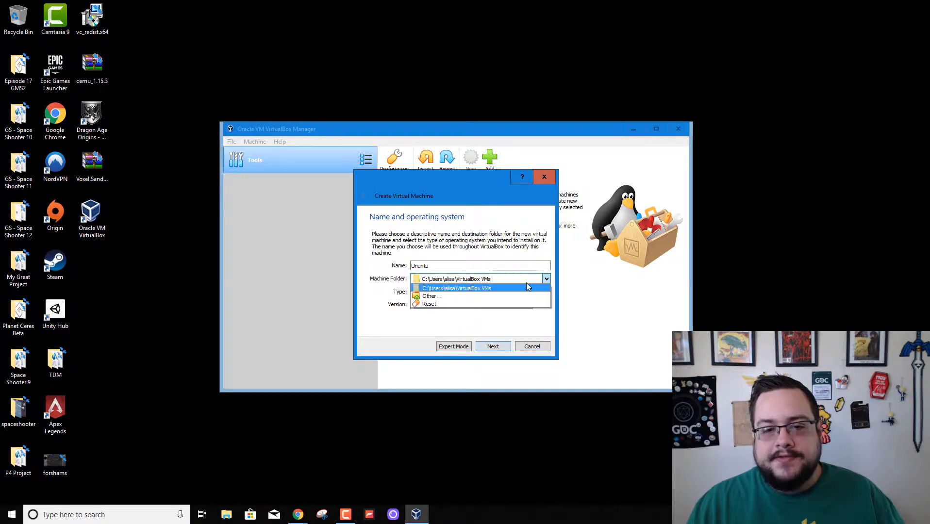
# Create a new 'Ubuntu' folder on Data (D:) and select D:\Ubuntu as the machine folder.
pyautogui.click(492, 293)
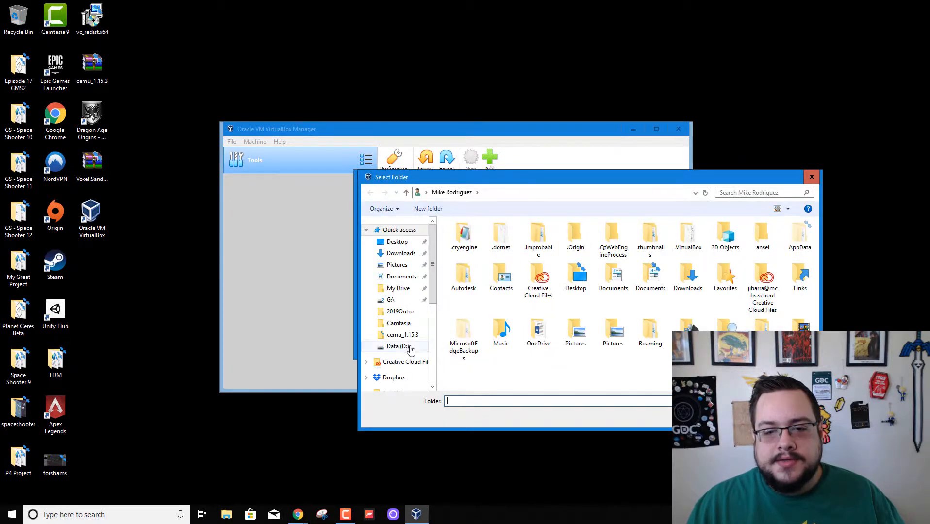
pyautogui.scroll(-3, 398, 310)
pyautogui.click(393, 319)
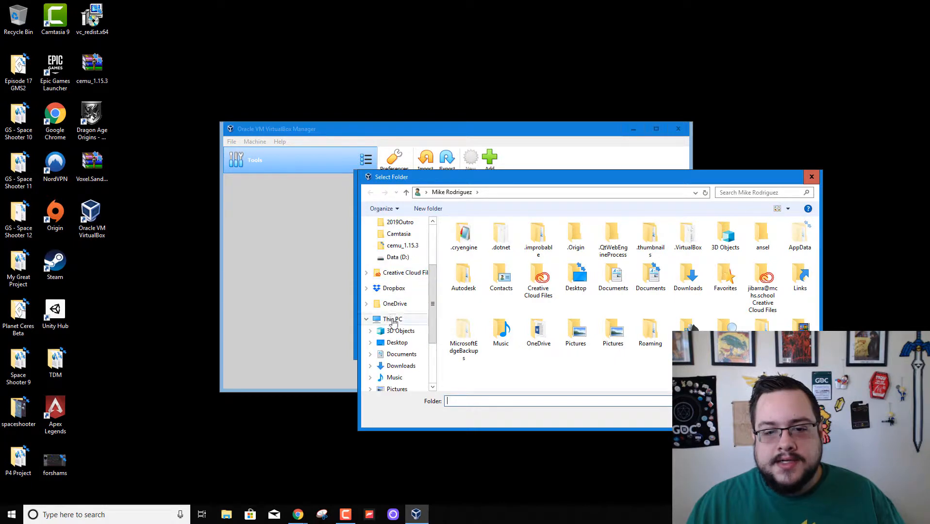
pyautogui.doubleClick(662, 370)
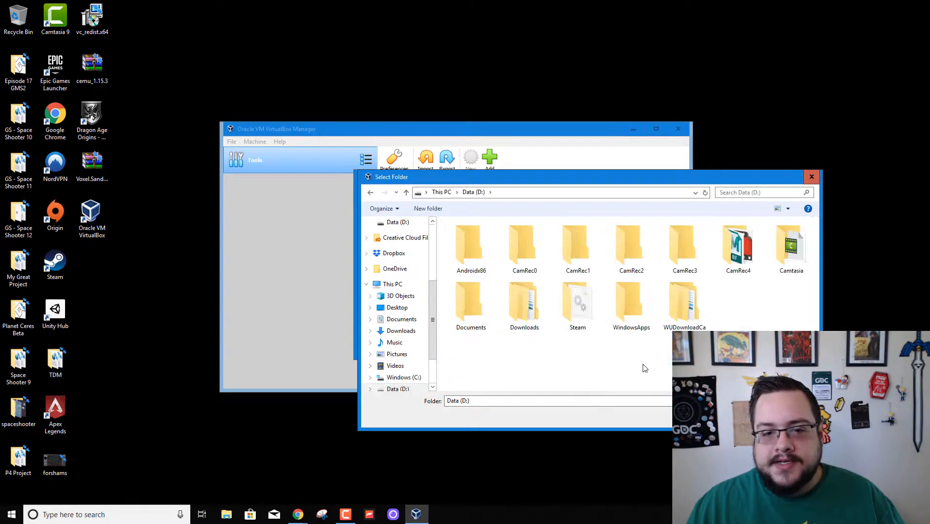
pyautogui.rightClick(516, 364)
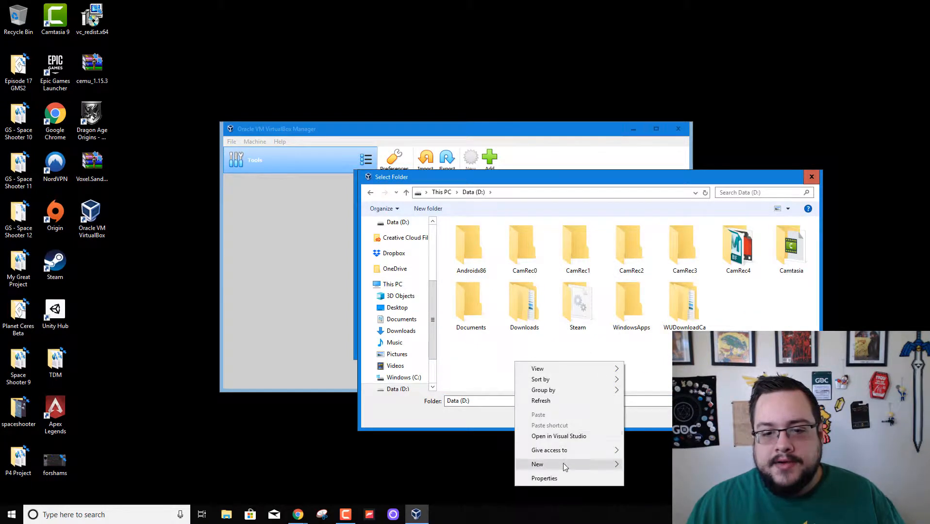
pyautogui.moveTo(563, 465)
pyautogui.click(647, 406)
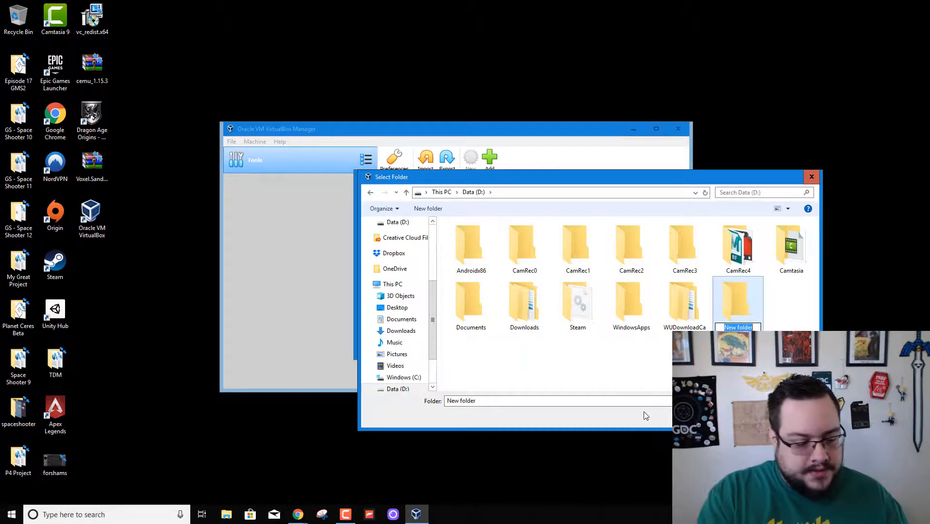
pyautogui.write('Ubuntu')
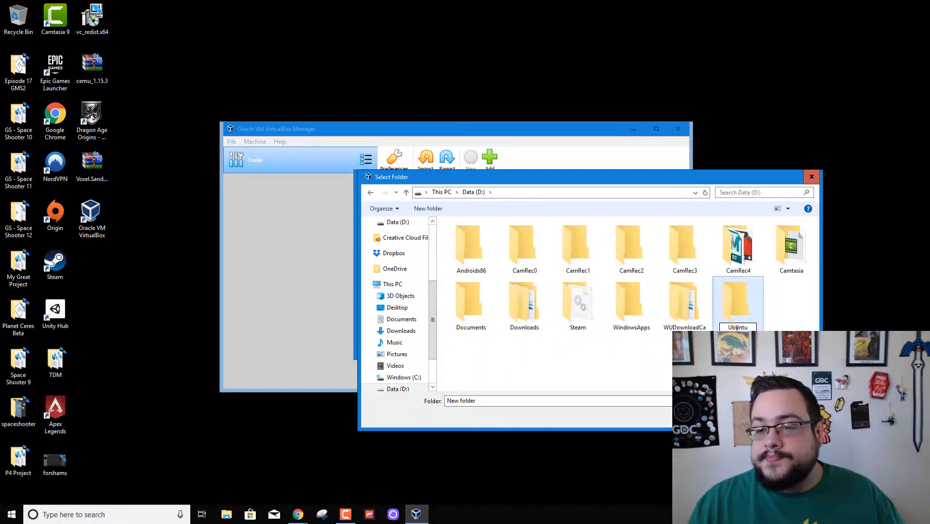
pyautogui.press('Return')
pyautogui.doubleClick(734, 311)
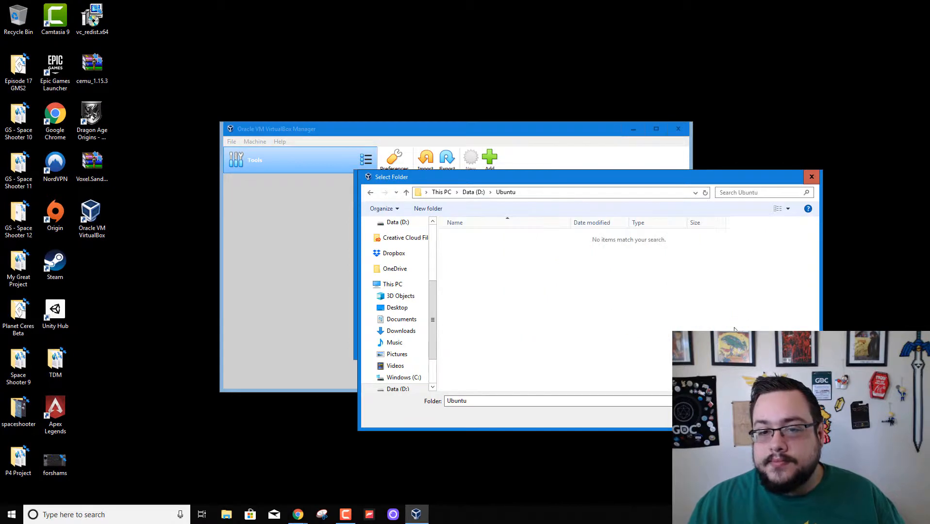
pyautogui.click(746, 417)
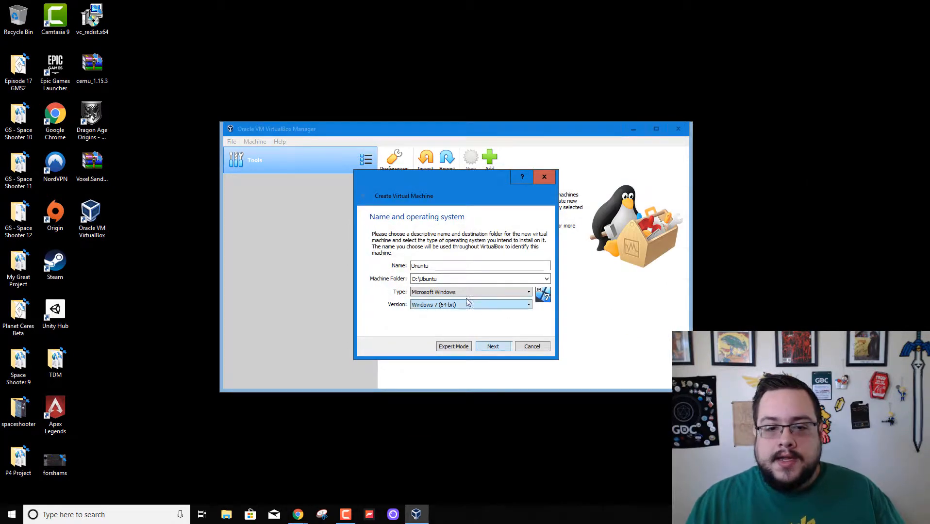
# Set the machine type to Linux with version Ubuntu (64-bit).
pyautogui.click(463, 295)
pyautogui.click(459, 306)
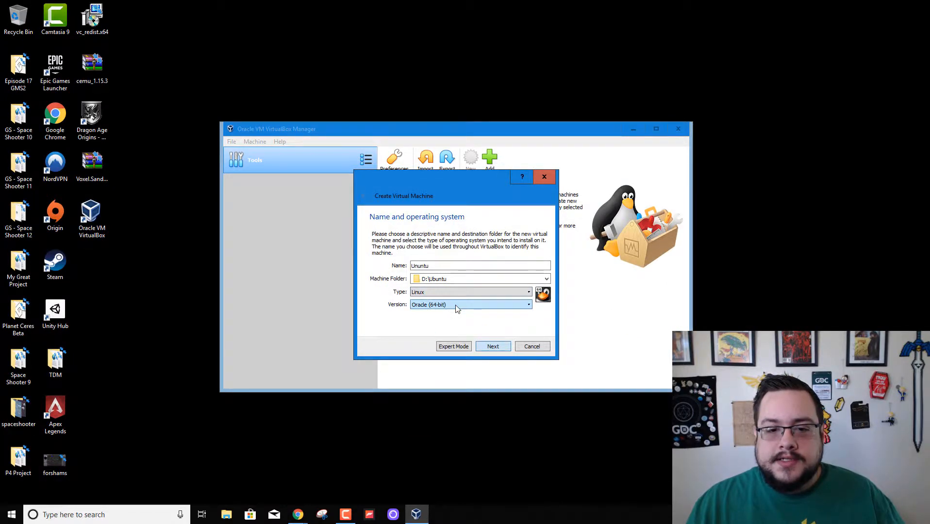
pyautogui.click(457, 306)
pyautogui.scroll(-4, 457, 320)
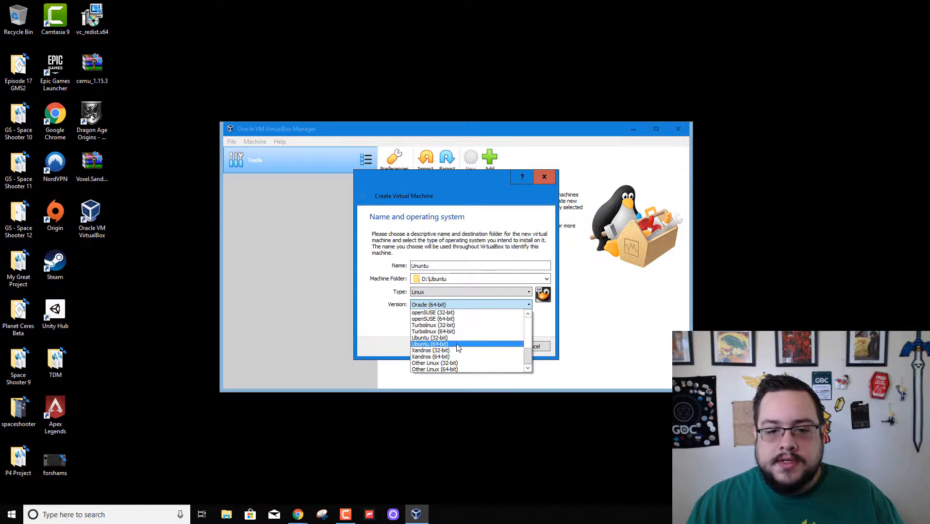
pyautogui.click(458, 345)
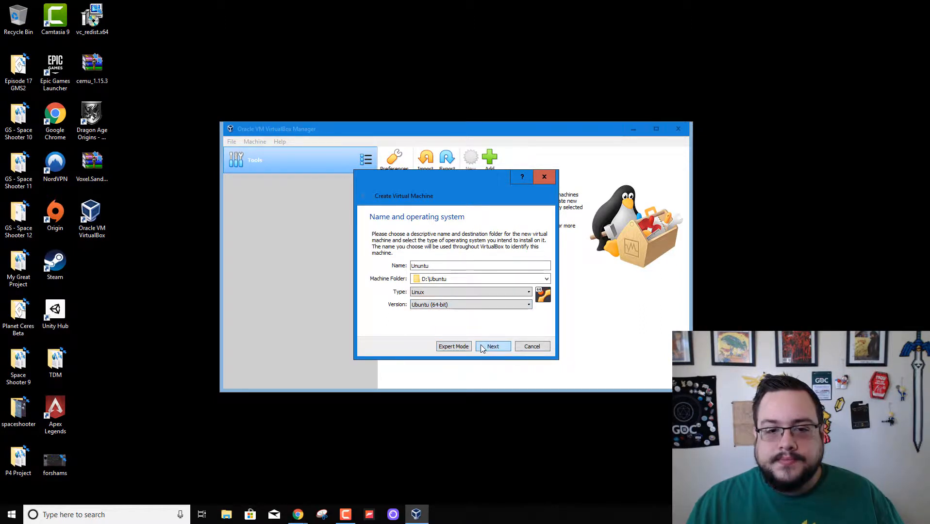
# Give the machine 4096 MB of memory, then return to the Ubuntu download page in Chrome.
pyautogui.click(484, 348)
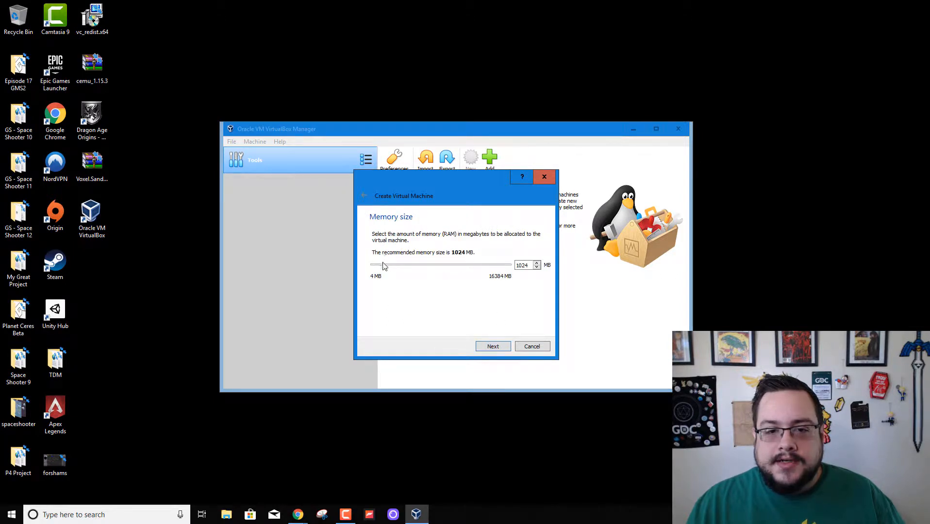
pyautogui.moveTo(383, 268); pyautogui.dragTo(409, 270)
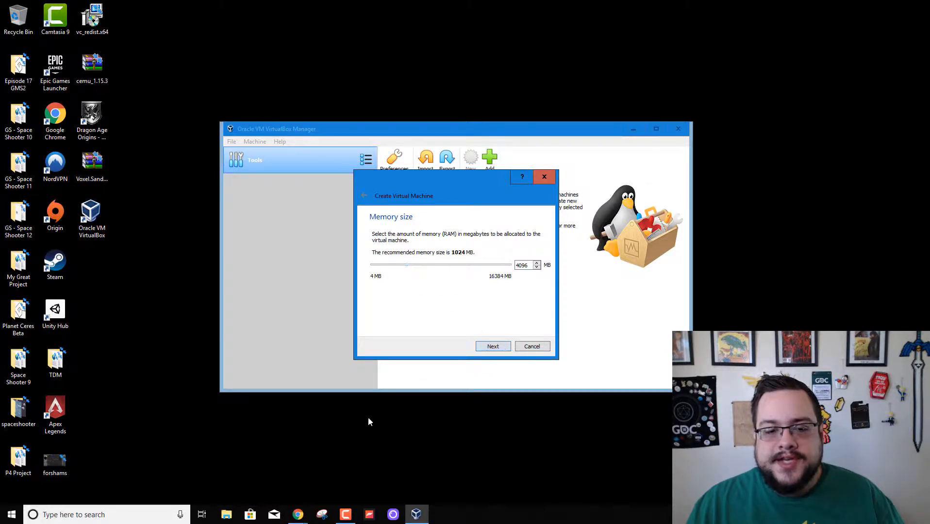
pyautogui.moveTo(308, 515)
pyautogui.click(275, 492)
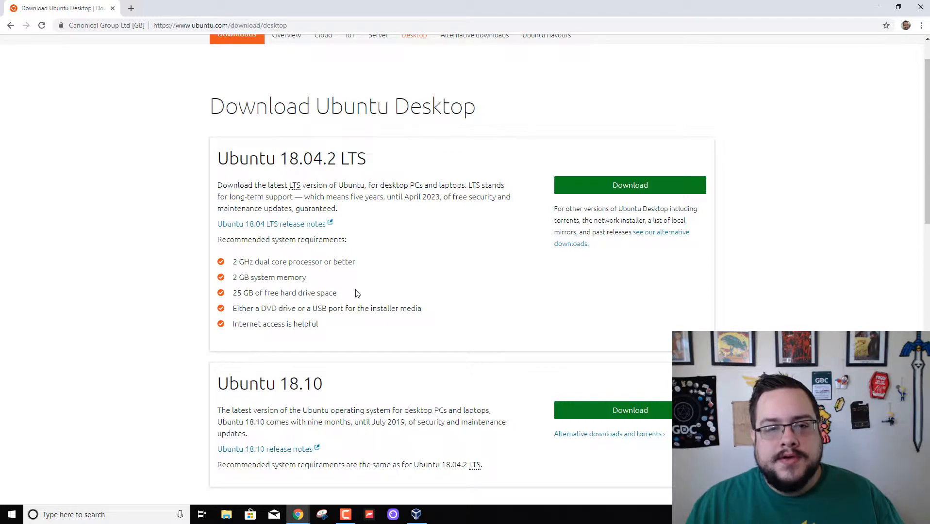
pyautogui.moveTo(422, 519)
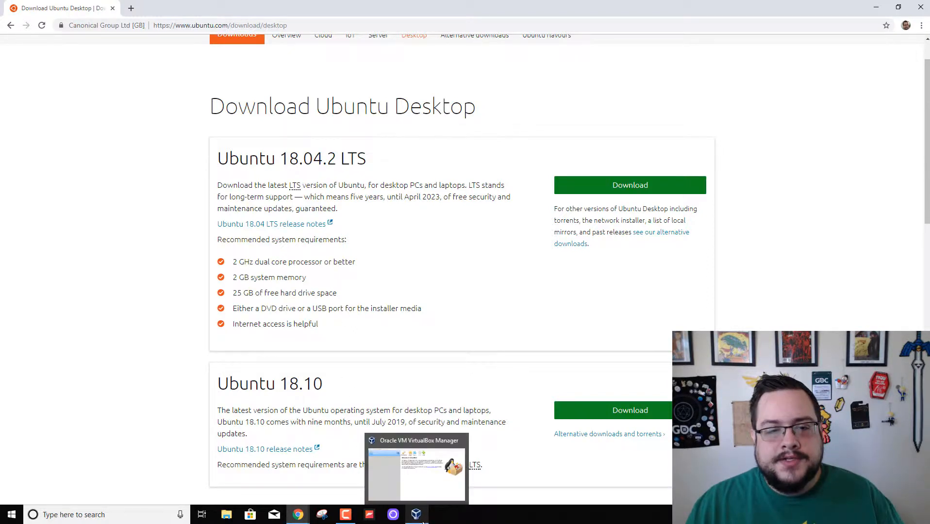
# Finish creating Ununtu with a new 10 GB dynamically allocated VDI hard disk.
pyautogui.click(423, 522)
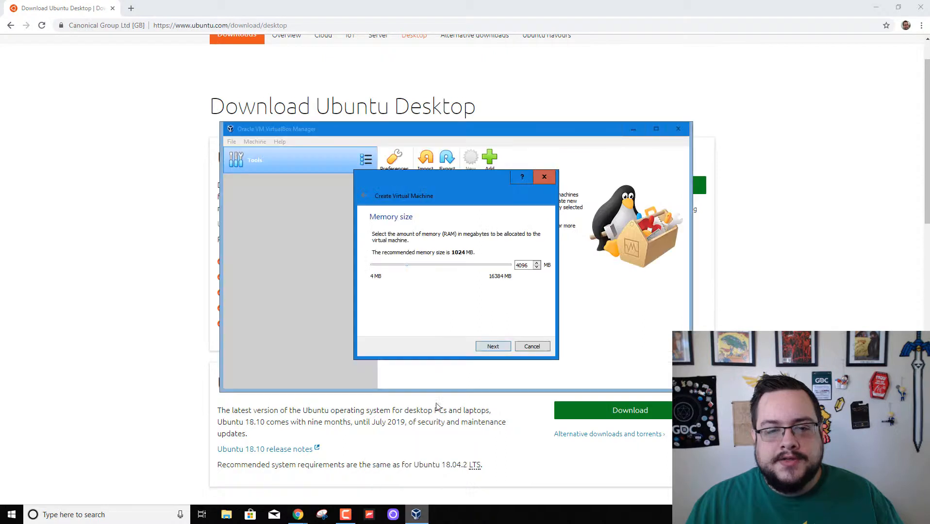
pyautogui.click(493, 347)
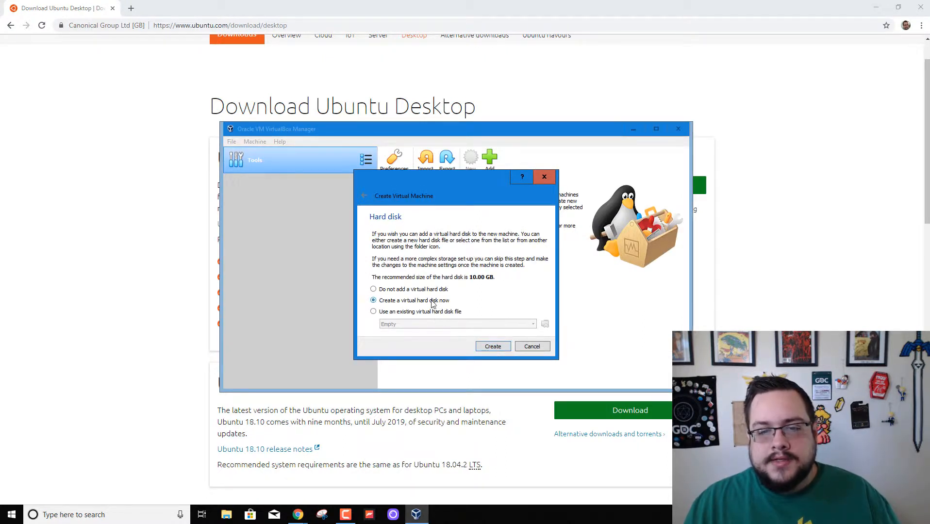
pyautogui.click(485, 348)
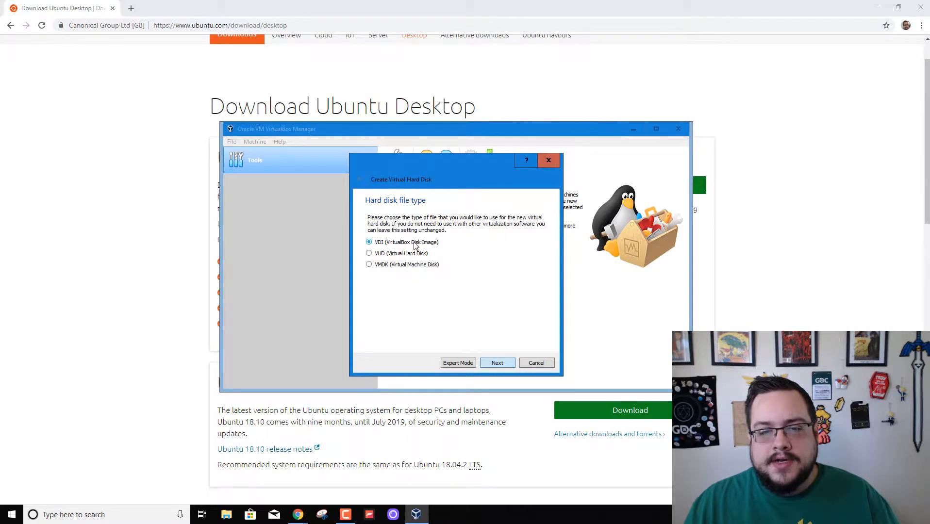
pyautogui.click(497, 363)
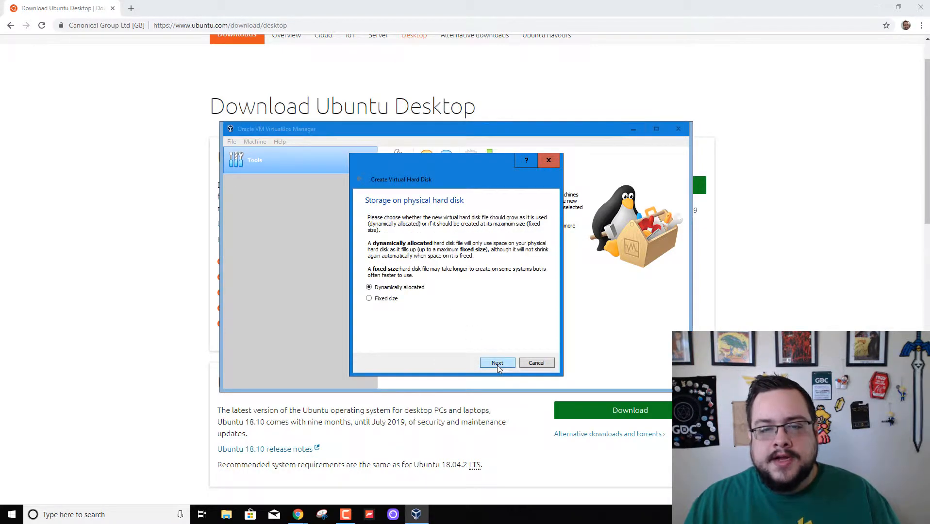
pyautogui.click(497, 364)
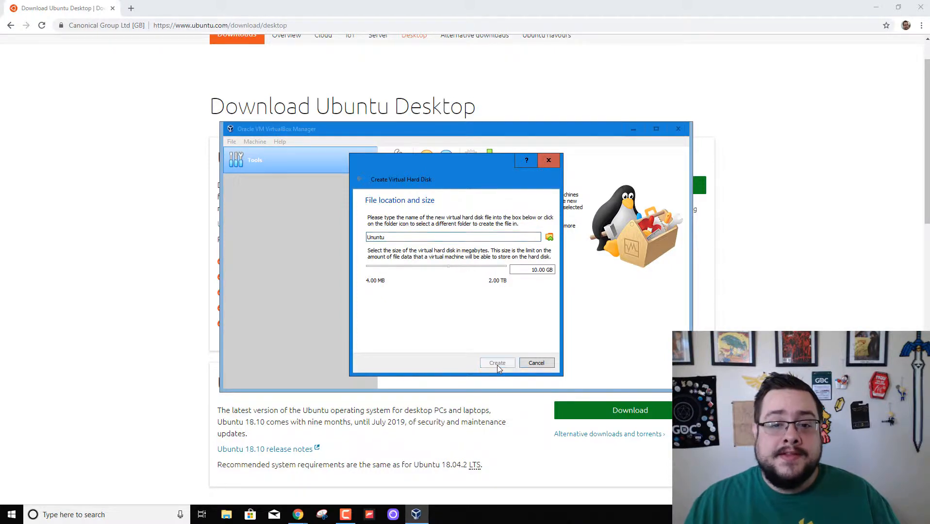
pyautogui.click(497, 364)
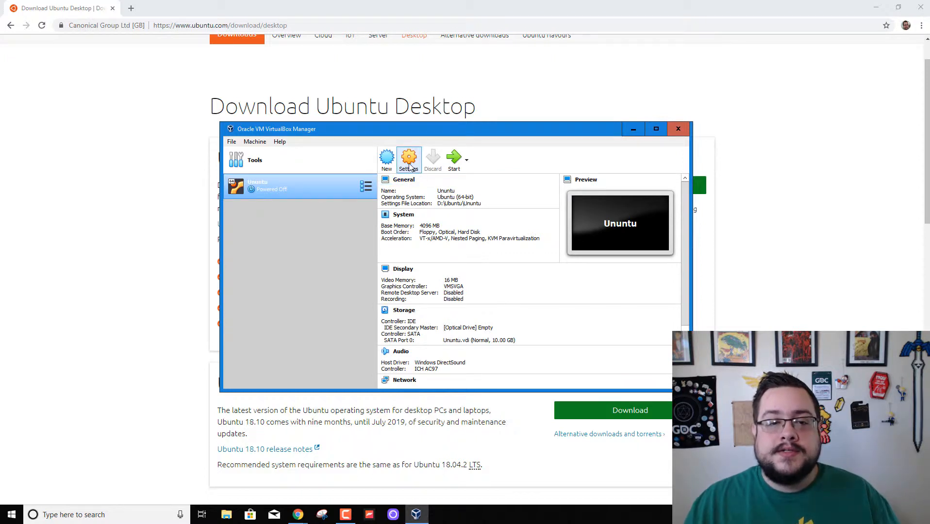
# Boot Ununtu briefly without a start-up disk, then power the machine off.
pyautogui.doubleClick(294, 192)
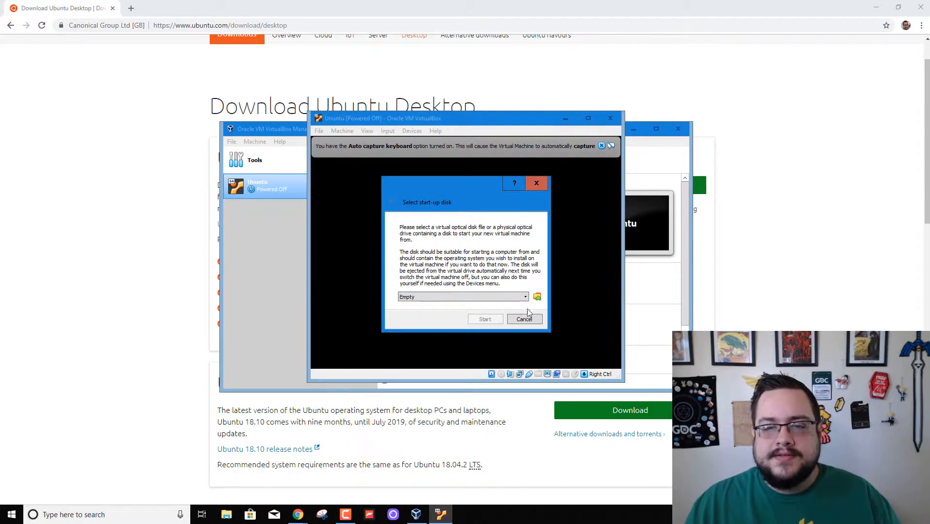
pyautogui.click(531, 316)
pyautogui.click(612, 120)
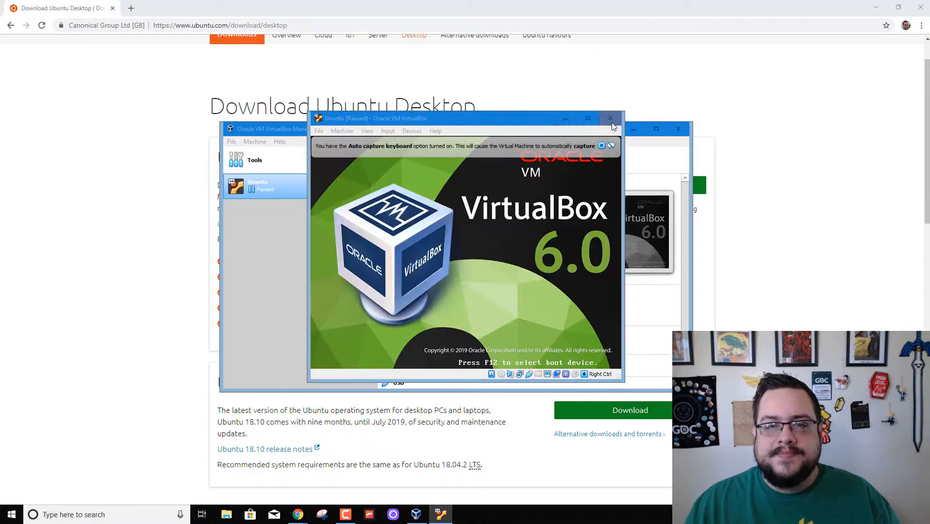
pyautogui.click(456, 262)
pyautogui.click(432, 277)
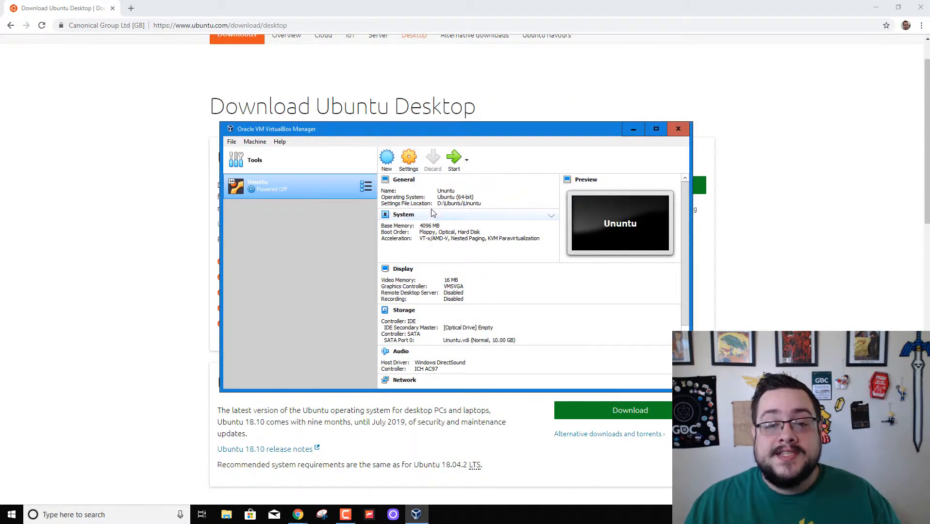
pyautogui.click(409, 158)
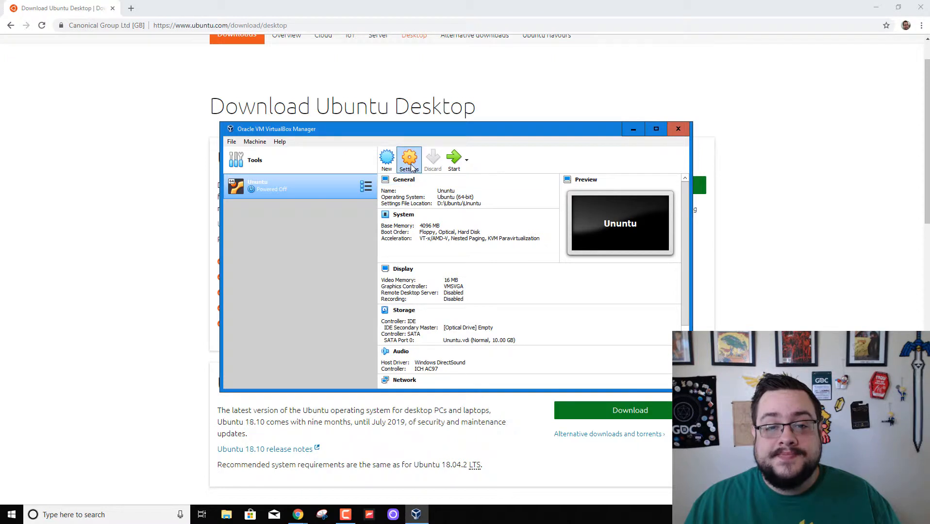
# Correct the VM name from 'Ununtu' to 'Ubuntu'.
pyautogui.click(401, 197)
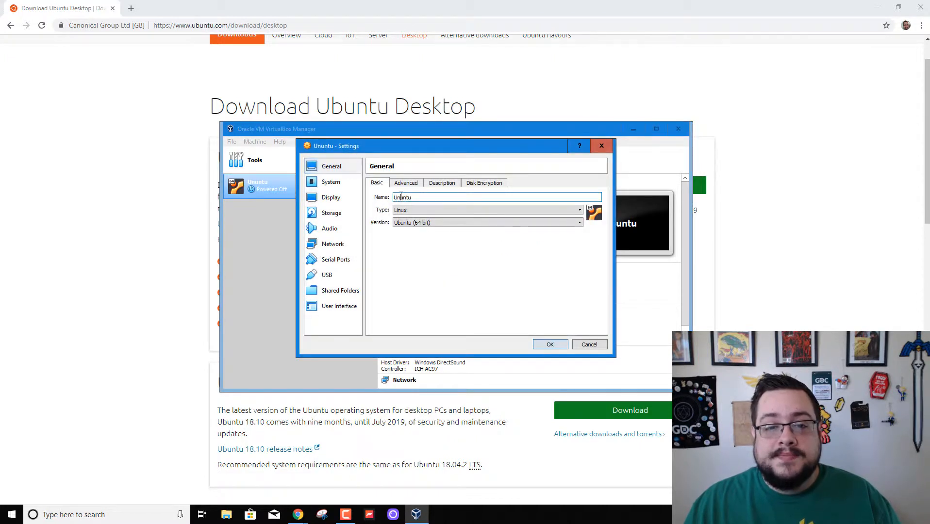
pyautogui.press('BackSpace')
pyautogui.write('b')
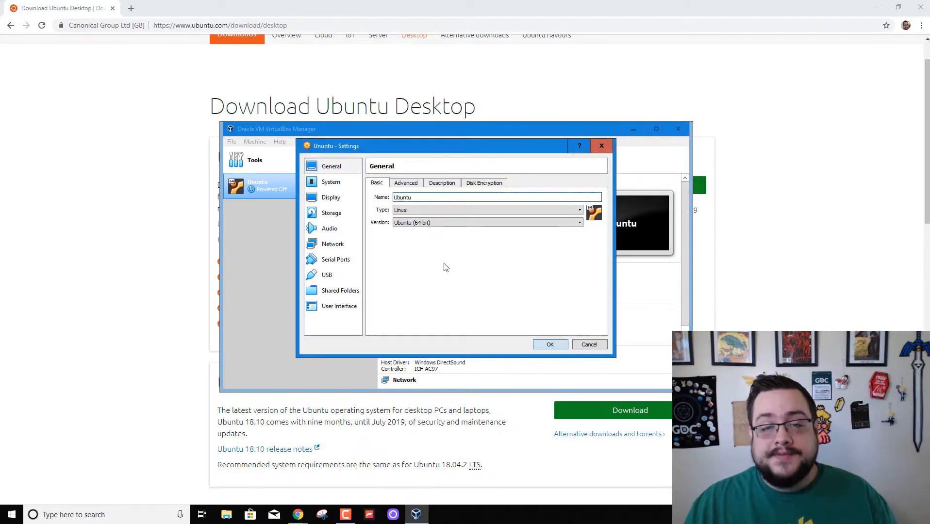
# Set Shared Clipboard and Drag'n'Drop to Bidirectional in the Advanced settings.
pyautogui.click(412, 183)
pyautogui.click(427, 213)
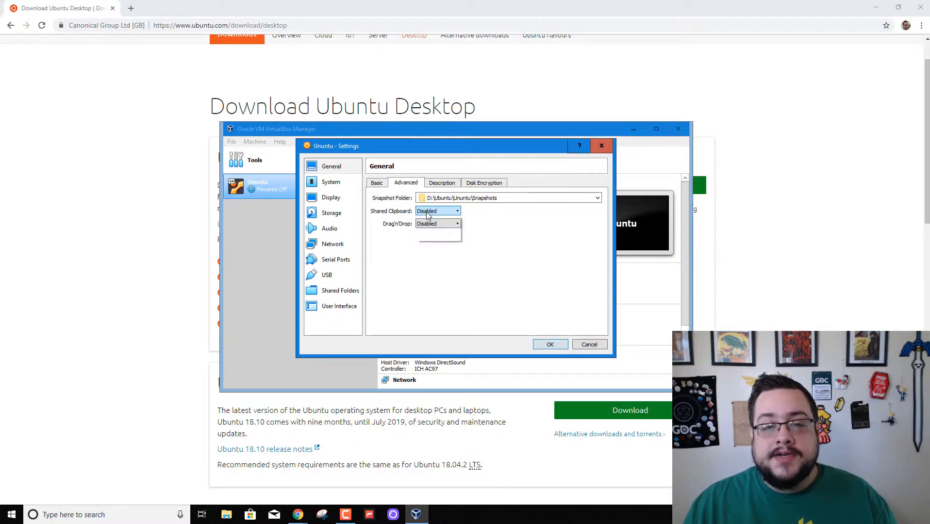
pyautogui.click(440, 236)
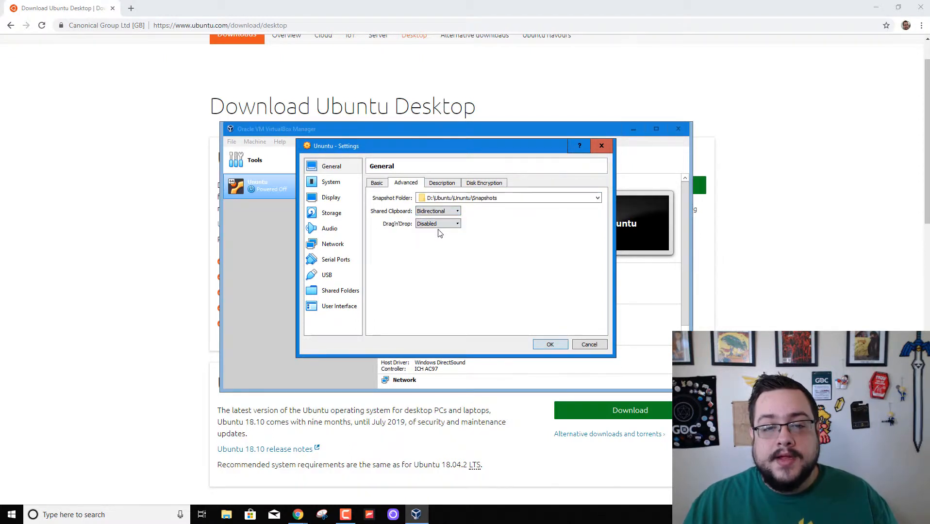
pyautogui.click(436, 224)
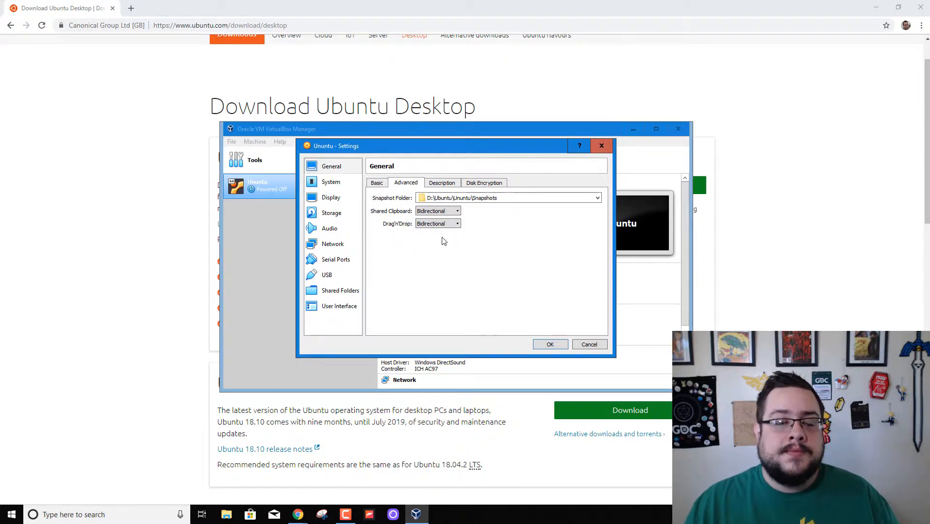
# Review the Description and Disk Encryption tabs, then go back to the Basic details.
pyautogui.click(442, 183)
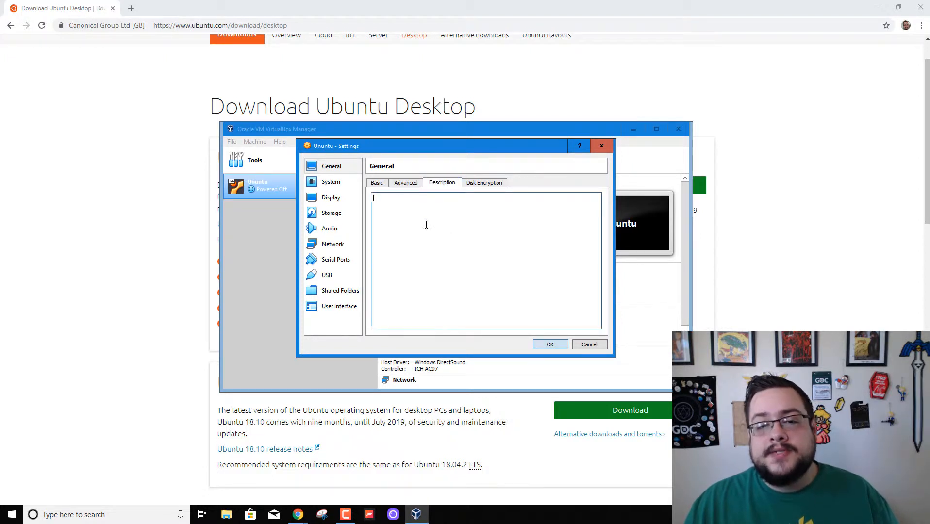
pyautogui.click(475, 183)
pyautogui.click(455, 181)
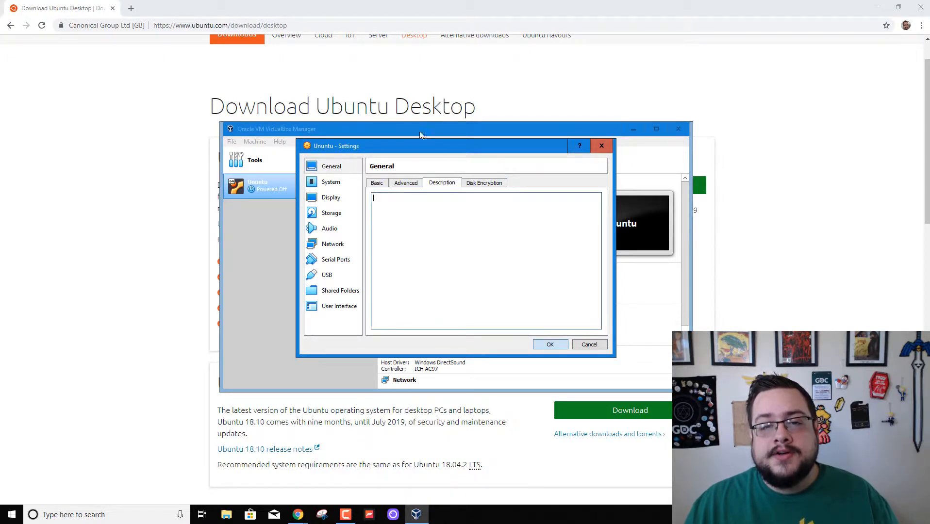
pyautogui.moveTo(417, 146); pyautogui.dragTo(442, 128)
pyautogui.click(476, 164)
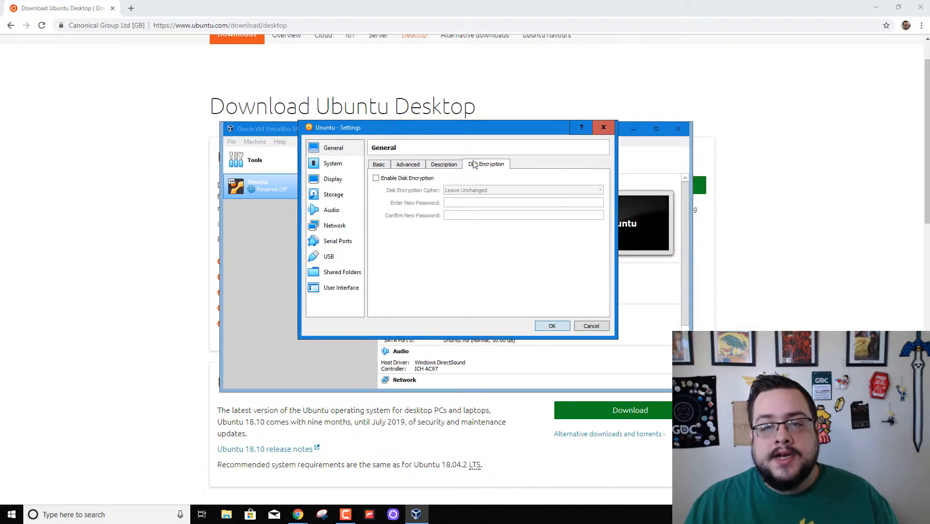
pyautogui.click(382, 166)
pyautogui.click(335, 163)
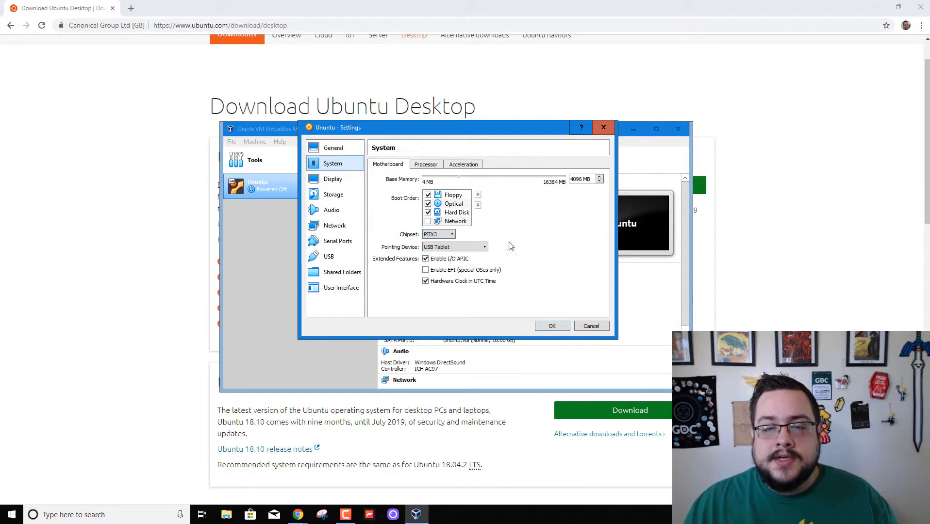
# Set 2 processors with PAE/NX enabled and check the Acceleration settings.
pyautogui.click(437, 166)
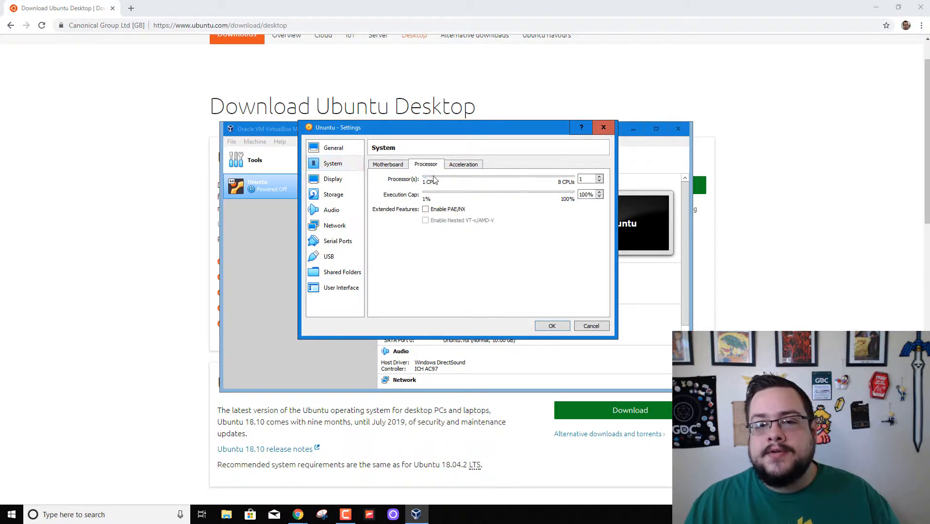
pyautogui.moveTo(434, 180); pyautogui.dragTo(446, 180)
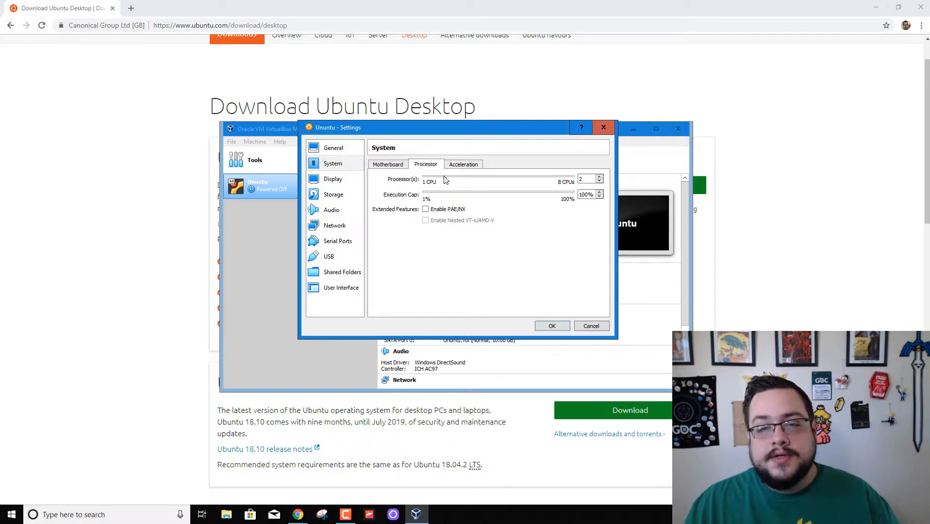
pyautogui.click(425, 211)
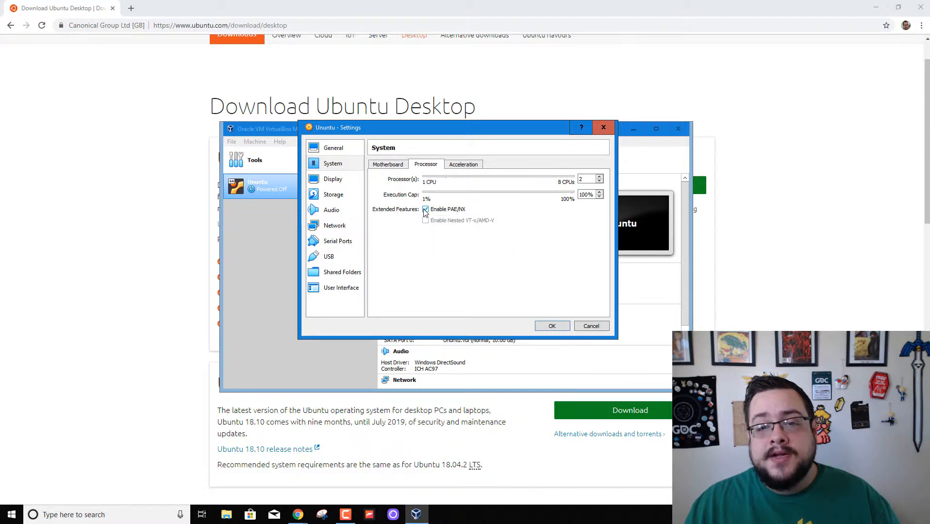
pyautogui.click(464, 164)
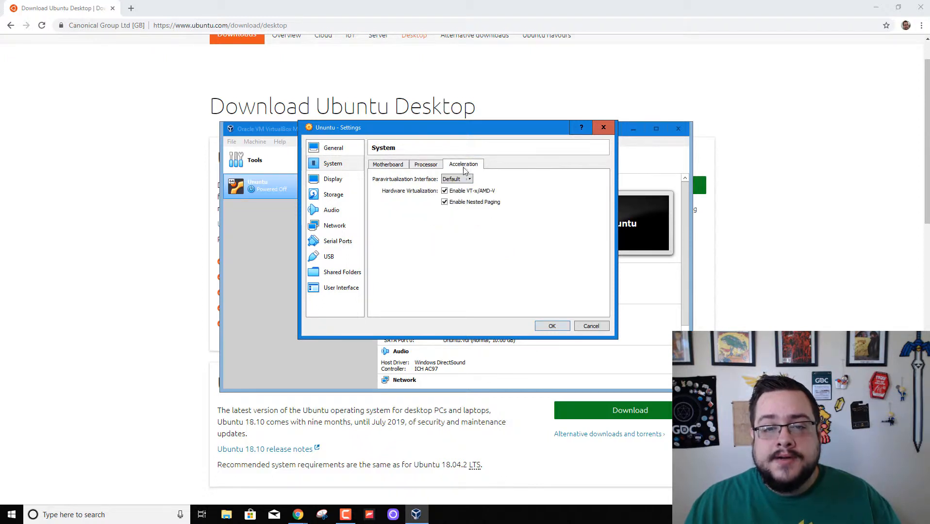
# Set video memory to 128 MB with 3D acceleration, glancing at Remote Display and Recording.
pyautogui.click(334, 182)
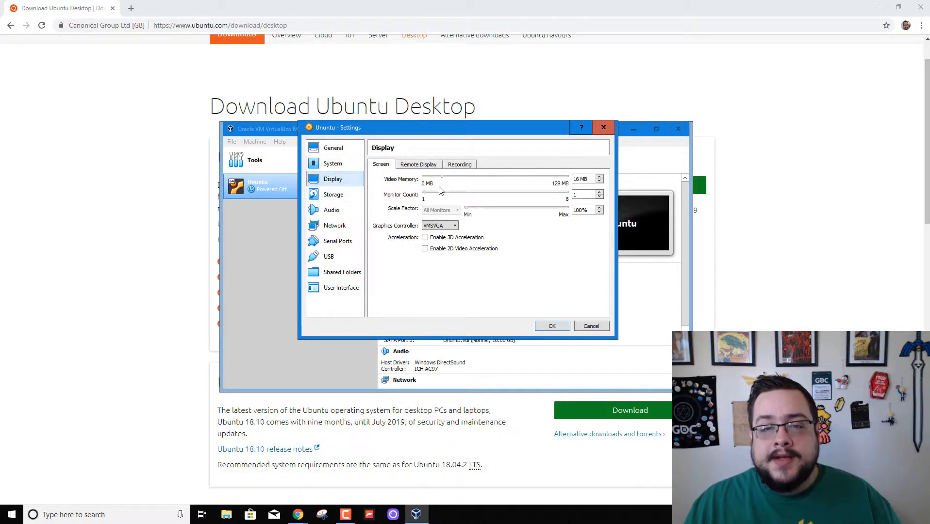
pyautogui.moveTo(444, 181); pyautogui.dragTo(577, 179)
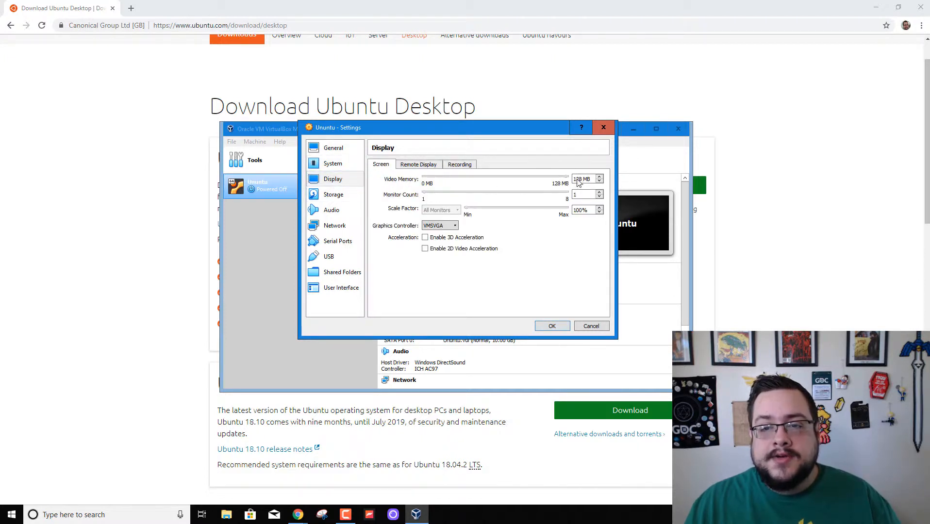
pyautogui.click(470, 239)
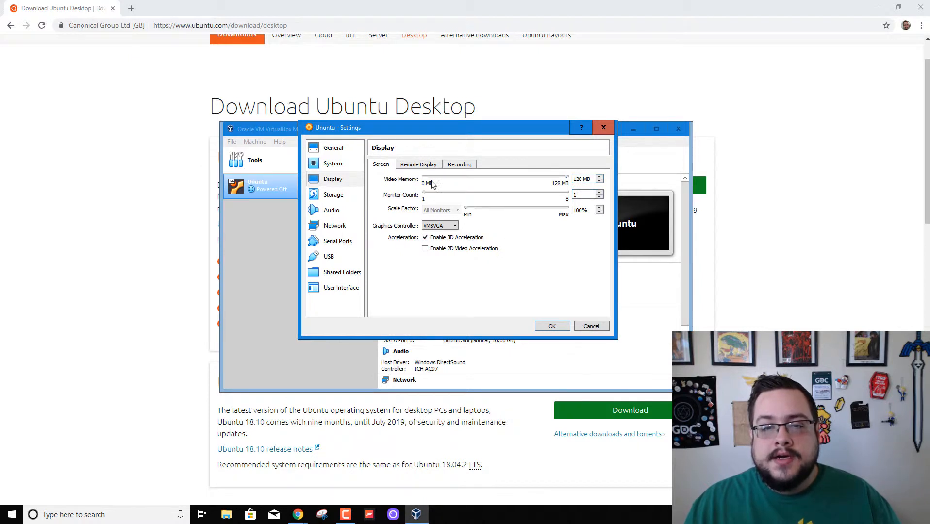
pyautogui.click(418, 165)
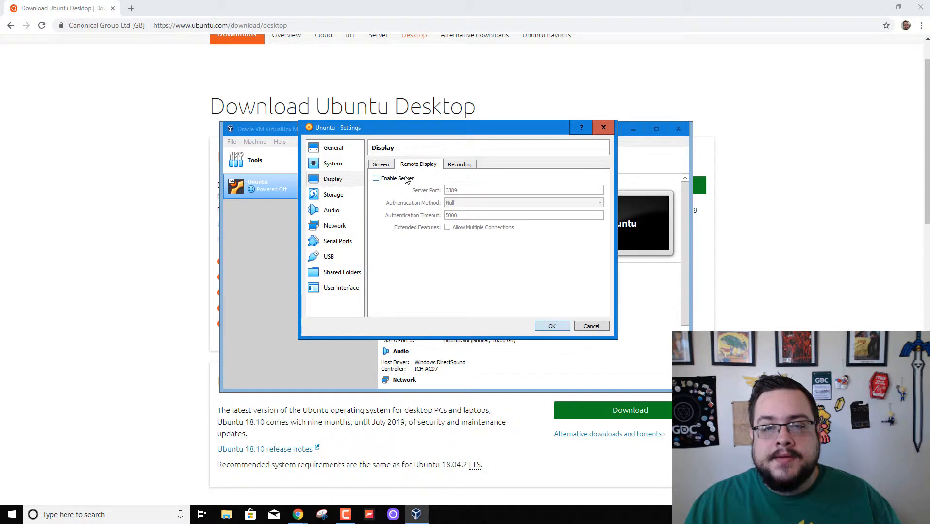
pyautogui.click(453, 166)
pyautogui.click(384, 166)
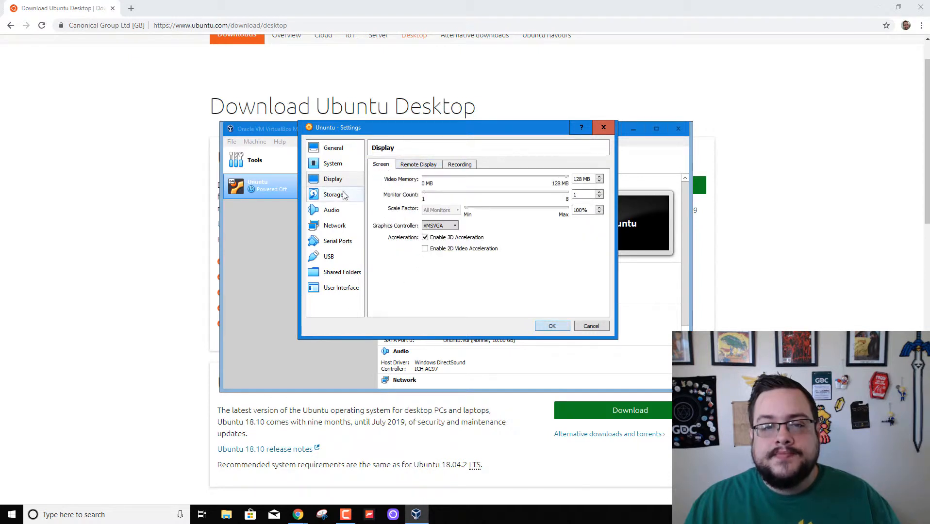
pyautogui.click(342, 196)
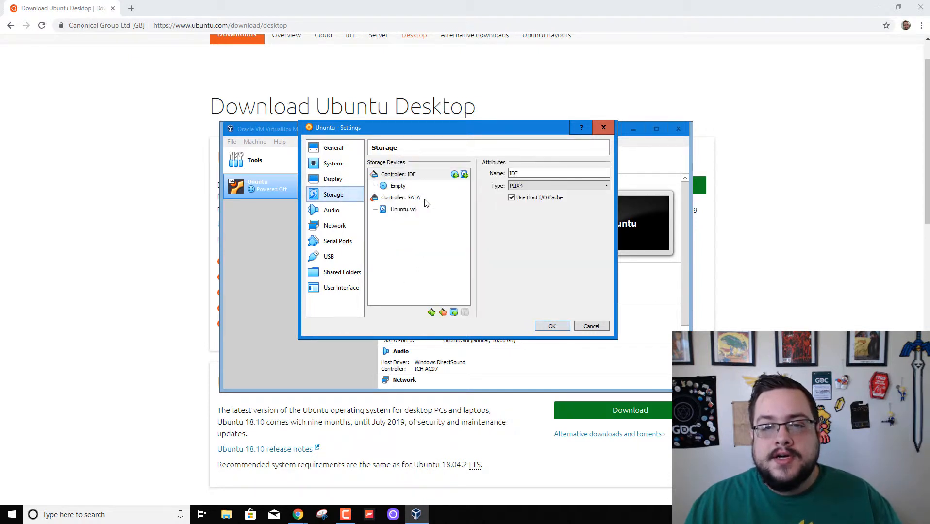
# Insert ubuntu-18.04.2-desktop-amd64 from D: into the VM's empty optical drive.
pyautogui.click(398, 188)
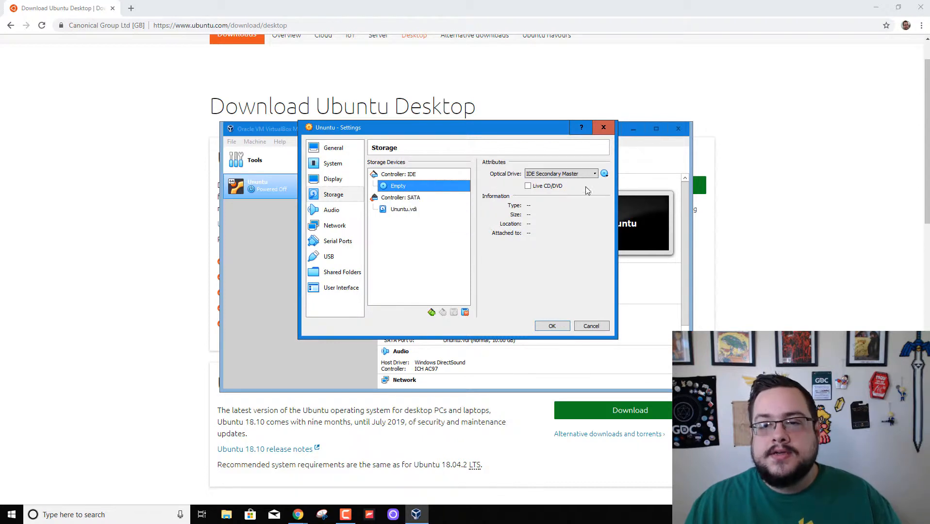
pyautogui.click(605, 174)
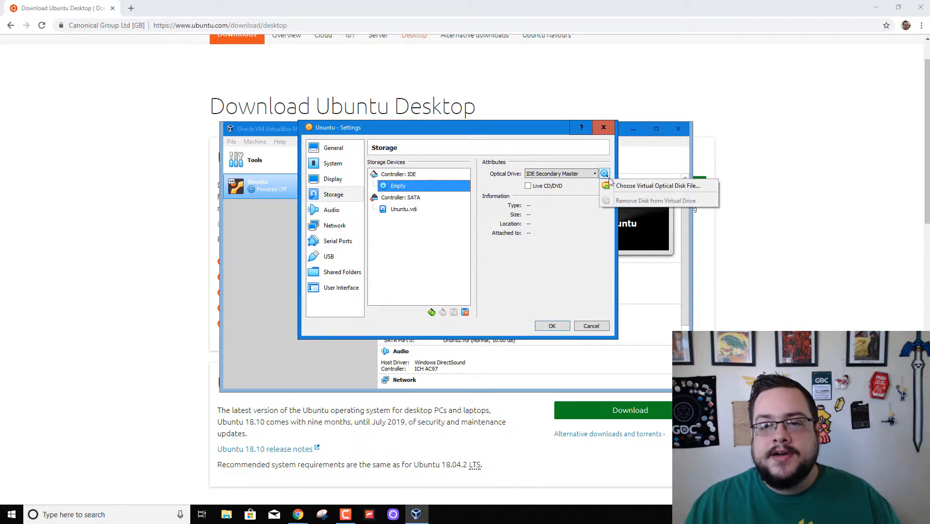
pyautogui.click(616, 186)
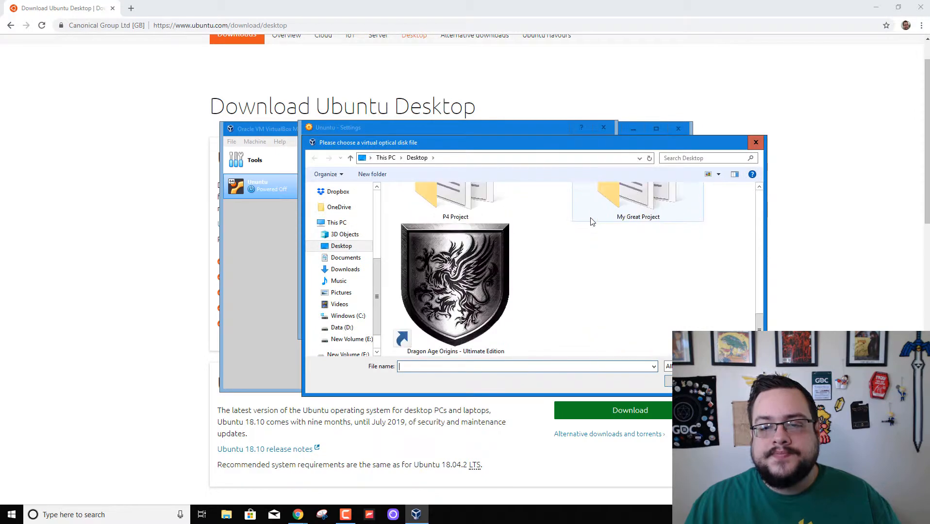
pyautogui.click(351, 329)
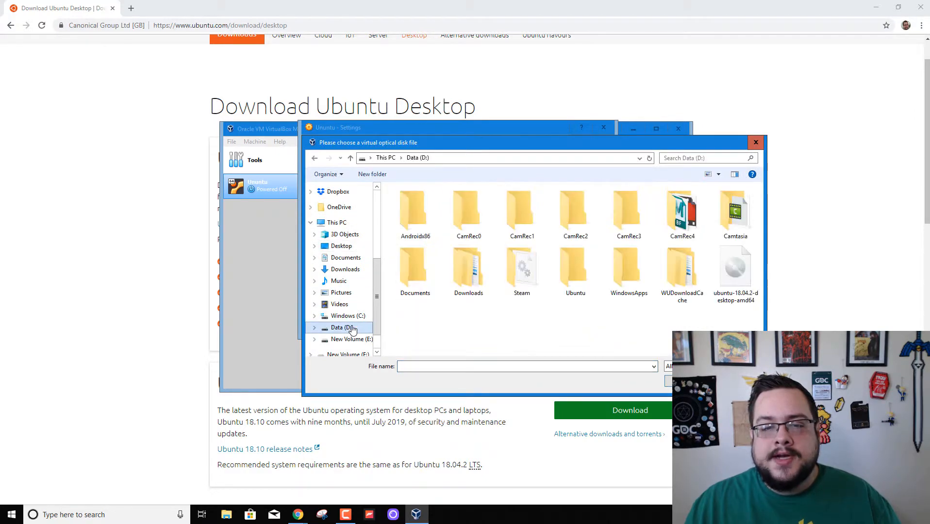
pyautogui.click(738, 295)
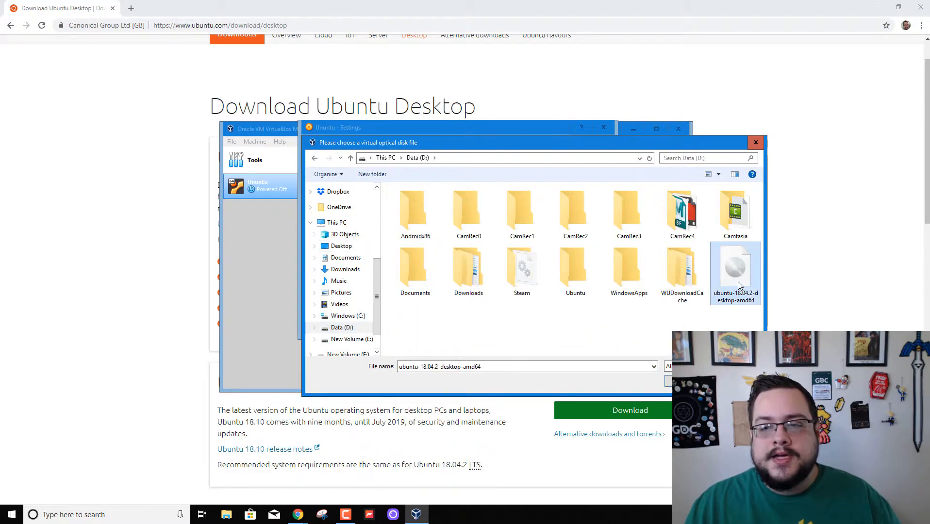
pyautogui.doubleClick(738, 281)
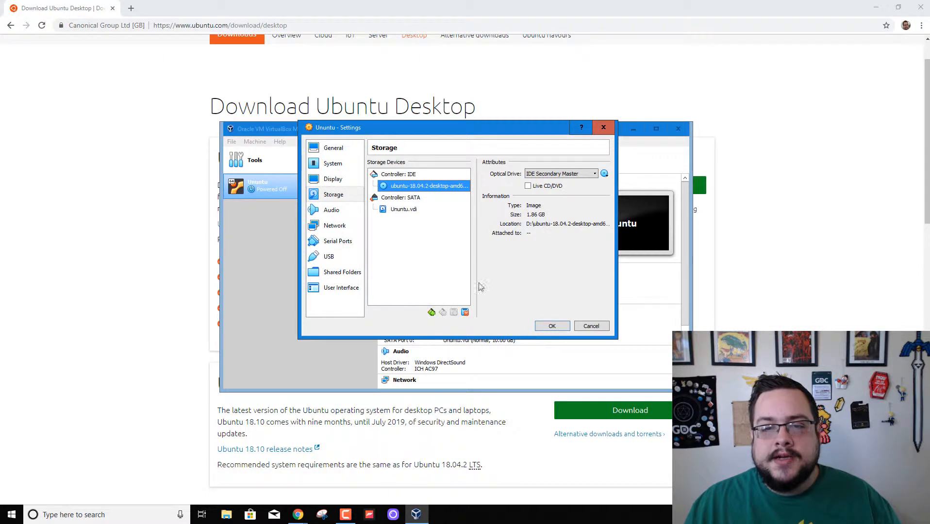
pyautogui.click(348, 219)
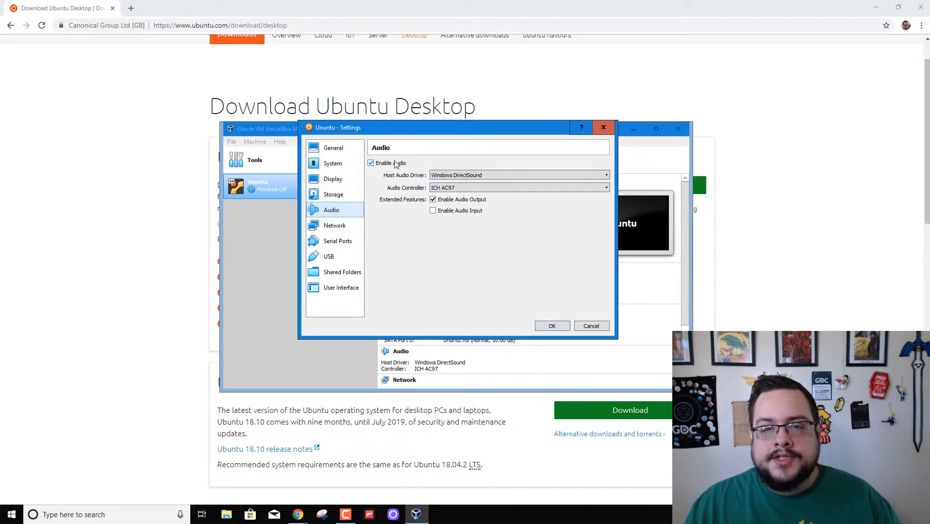
# Review the audio settings, keeping ICH AC97 as the audio controller.
pyautogui.click(482, 177)
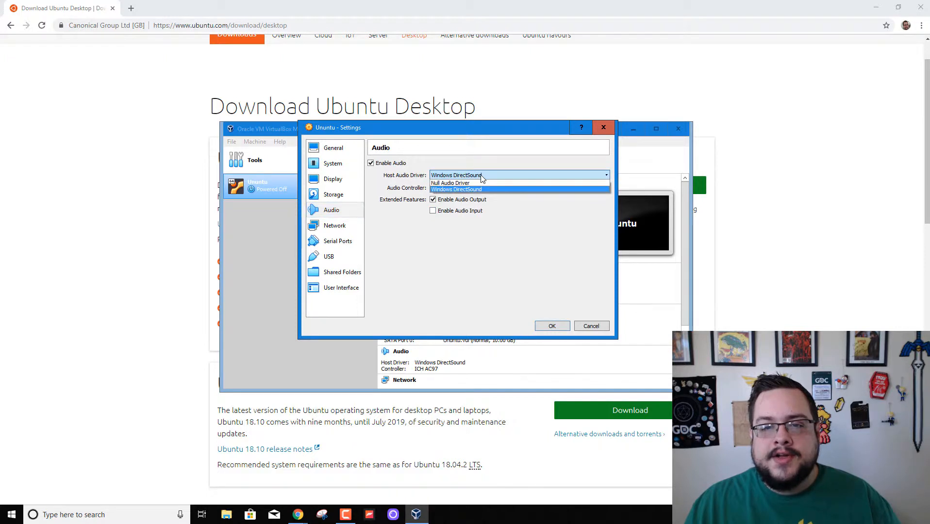
pyautogui.click(483, 178)
pyautogui.click(448, 192)
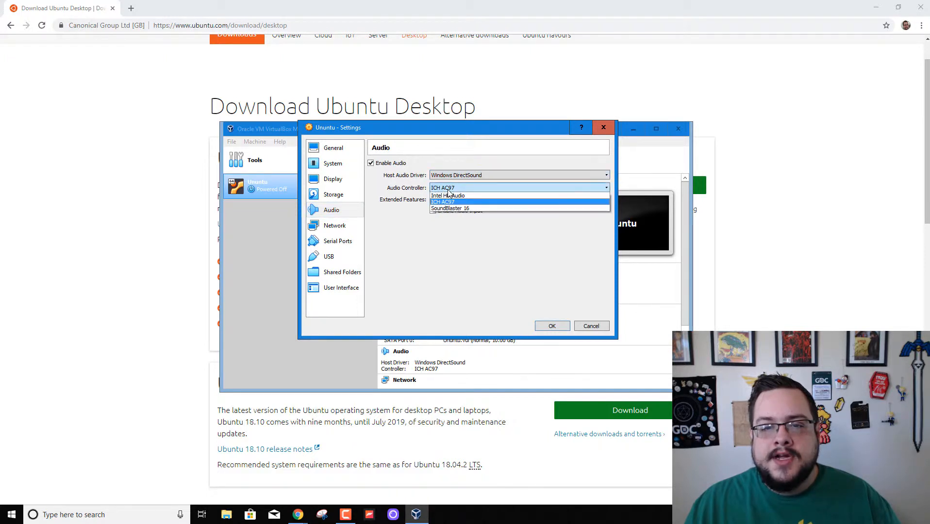
pyautogui.click(462, 187)
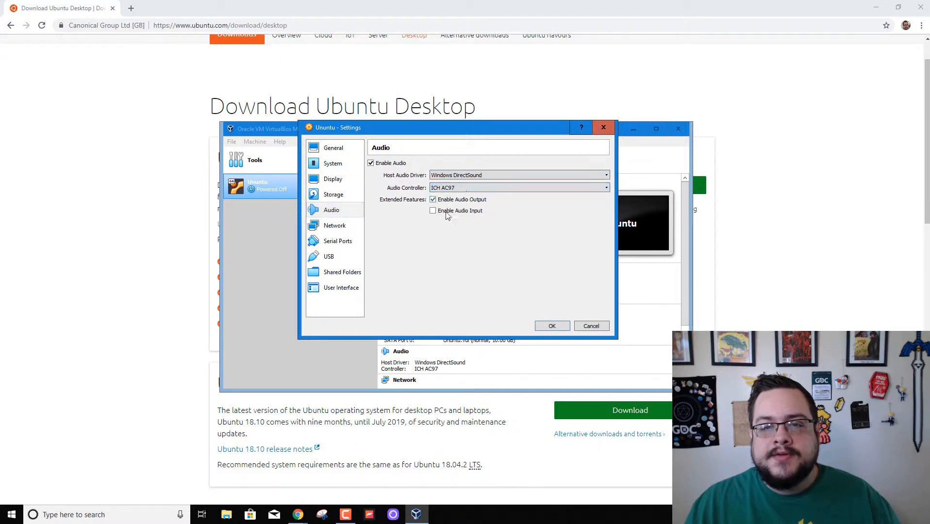
pyautogui.click(466, 189)
pyautogui.click(470, 188)
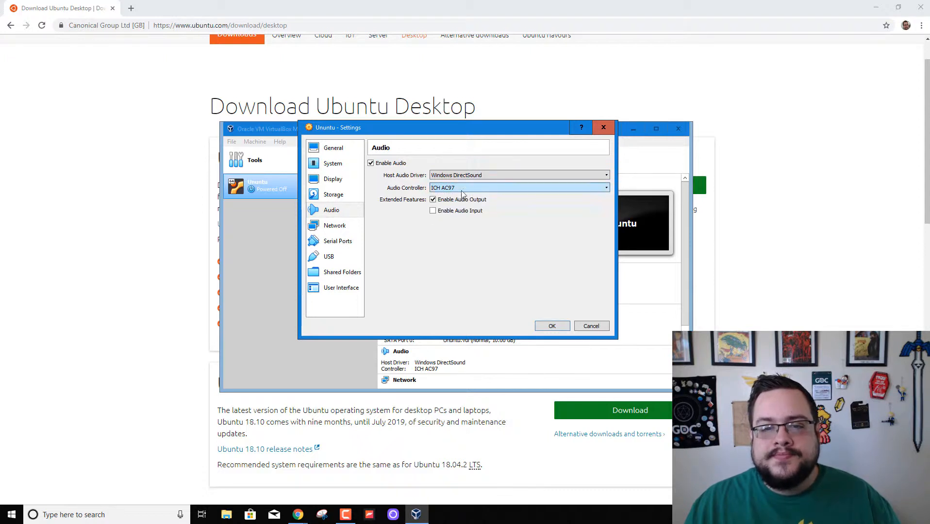
# Check that networking uses NAT and the serial port stays disabled, then show USB settings.
pyautogui.click(314, 227)
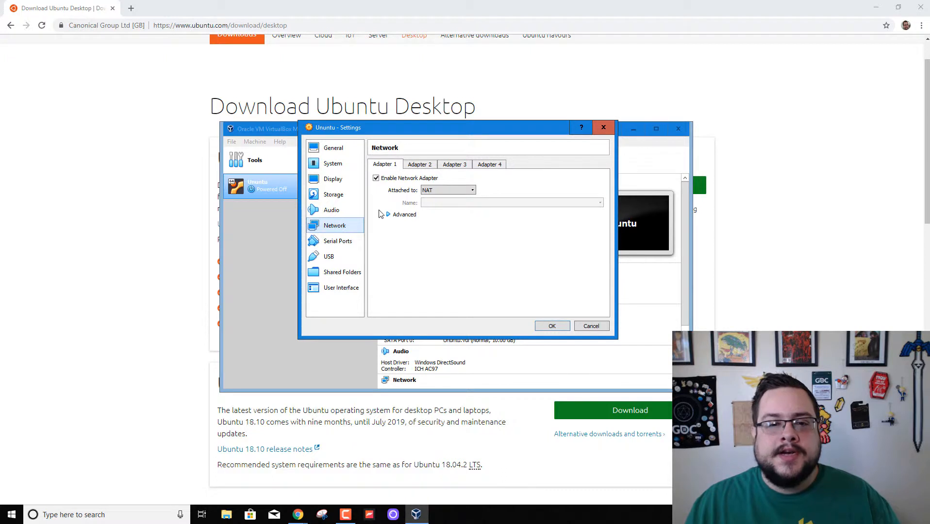
pyautogui.click(343, 244)
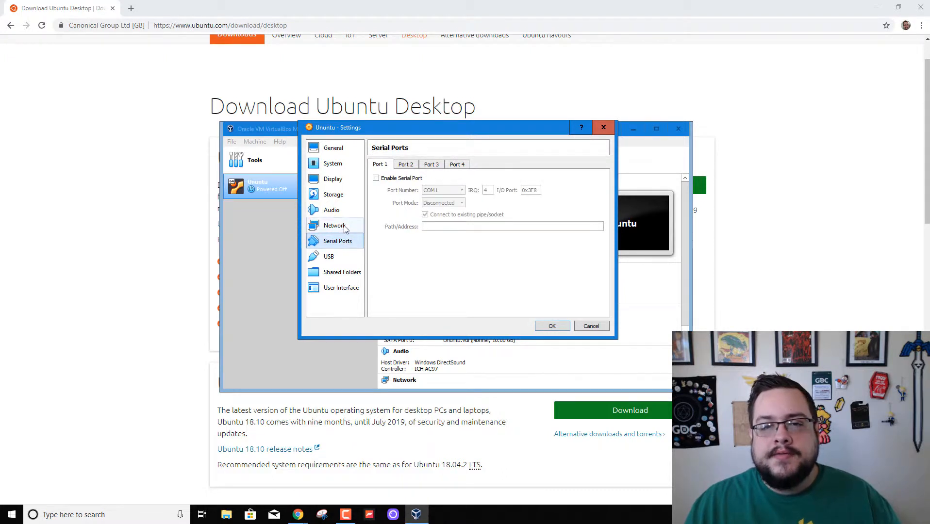
pyautogui.click(344, 227)
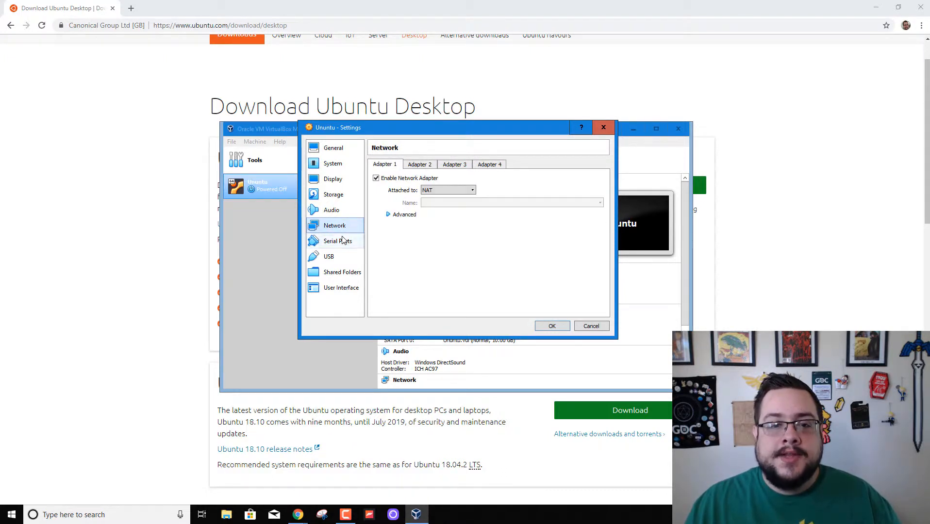
pyautogui.click(343, 240)
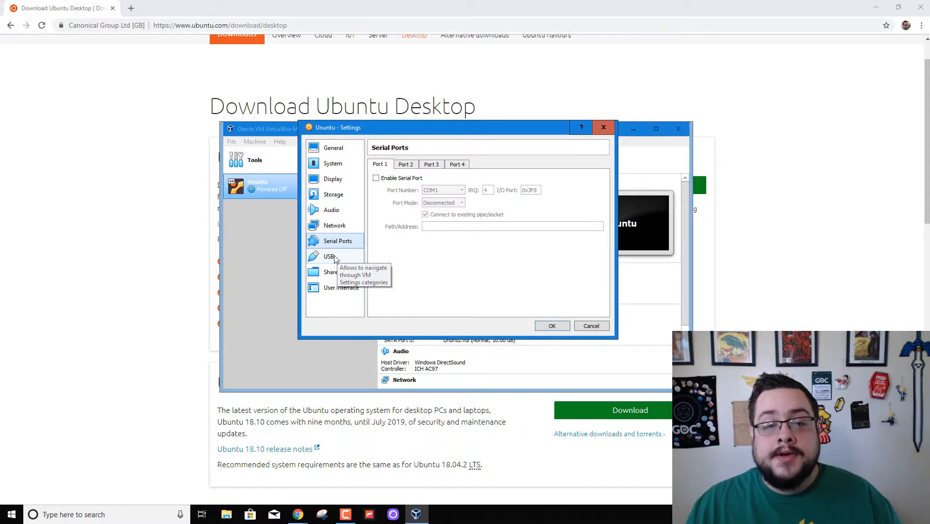
pyautogui.click(334, 259)
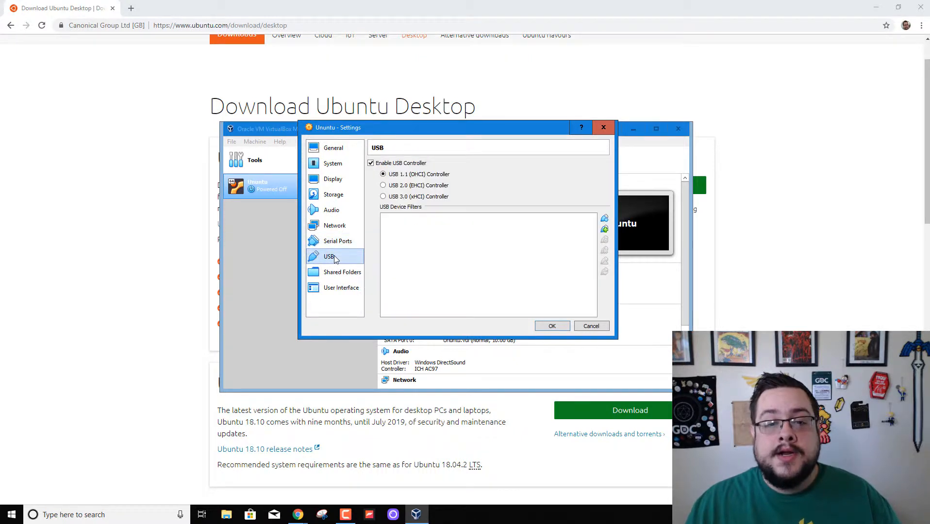
# Keep the USB 1.1 controller, confirm no shared folders are defined, and return to General.
pyautogui.click(403, 188)
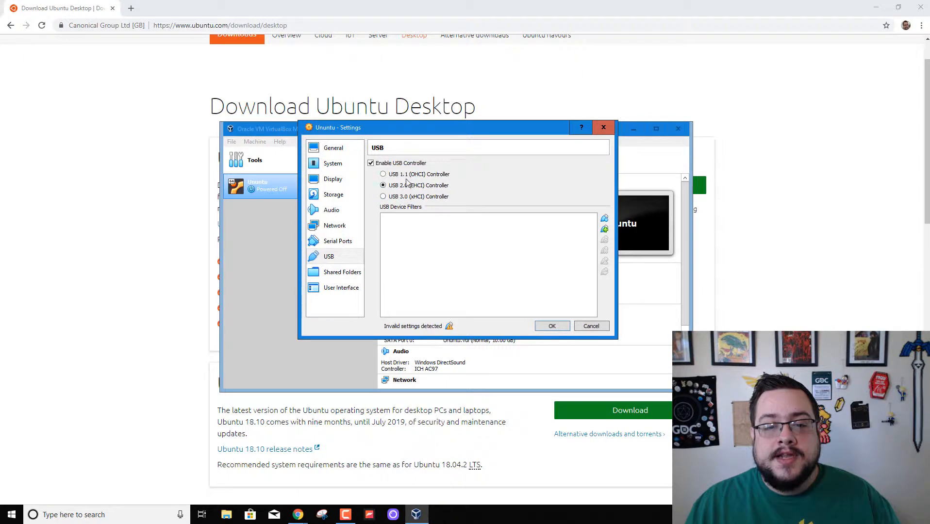
pyautogui.click(407, 175)
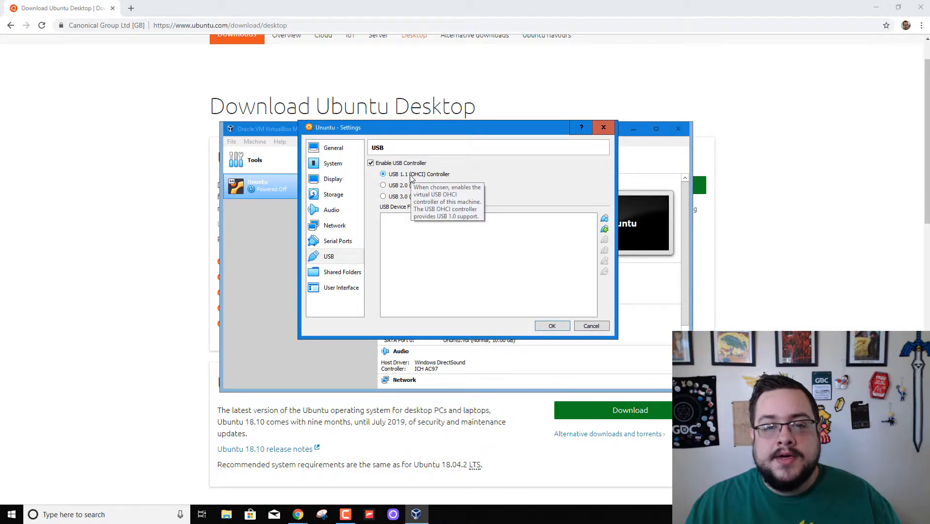
pyautogui.click(336, 277)
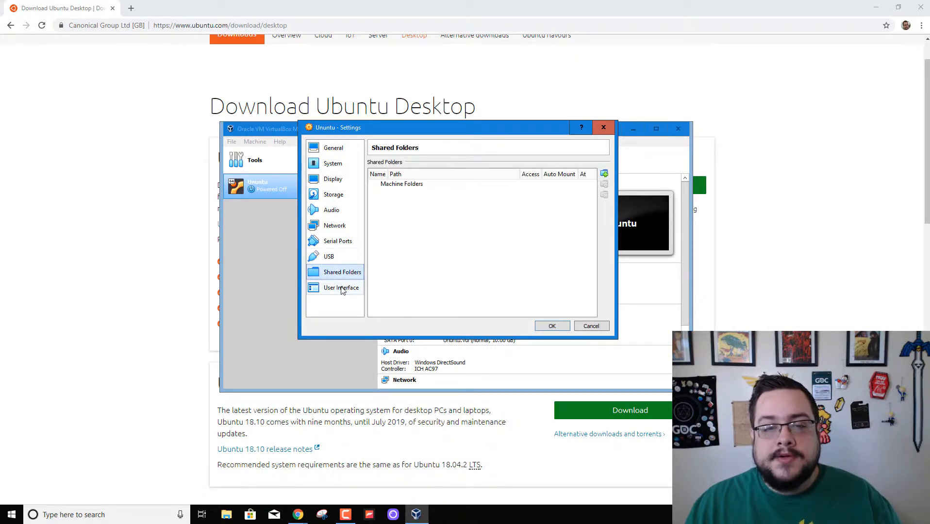
pyautogui.click(388, 214)
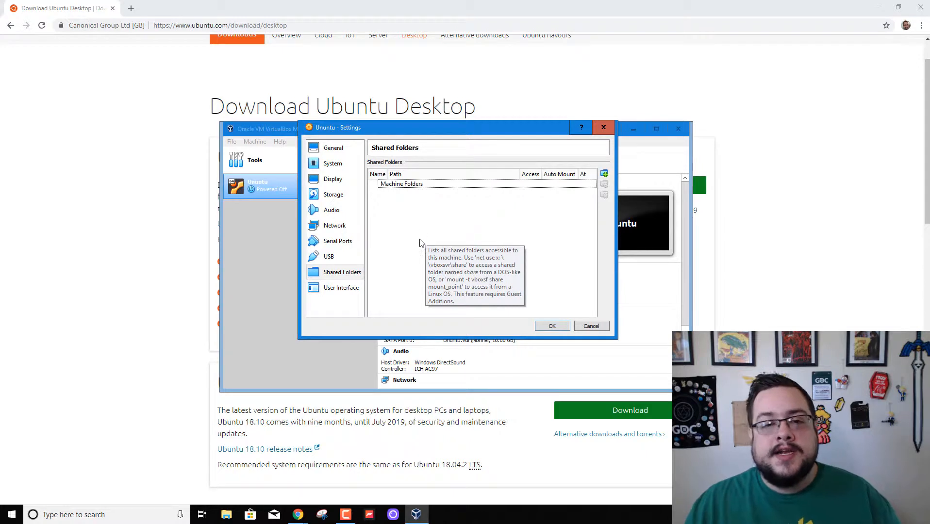
pyautogui.click(346, 290)
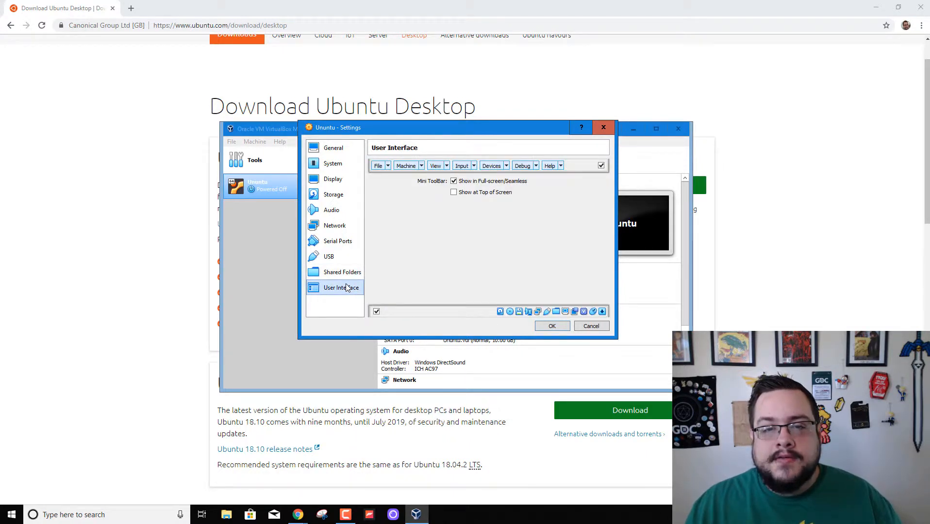
pyautogui.click(338, 148)
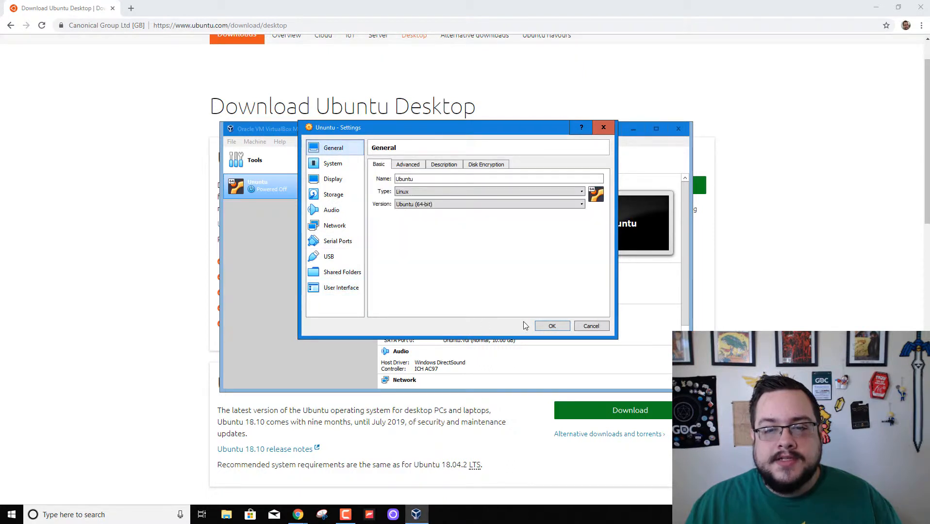
# Save the VM settings and boot the Ubuntu VM, dismissing the keyboard and mouse notices.
pyautogui.click(552, 326)
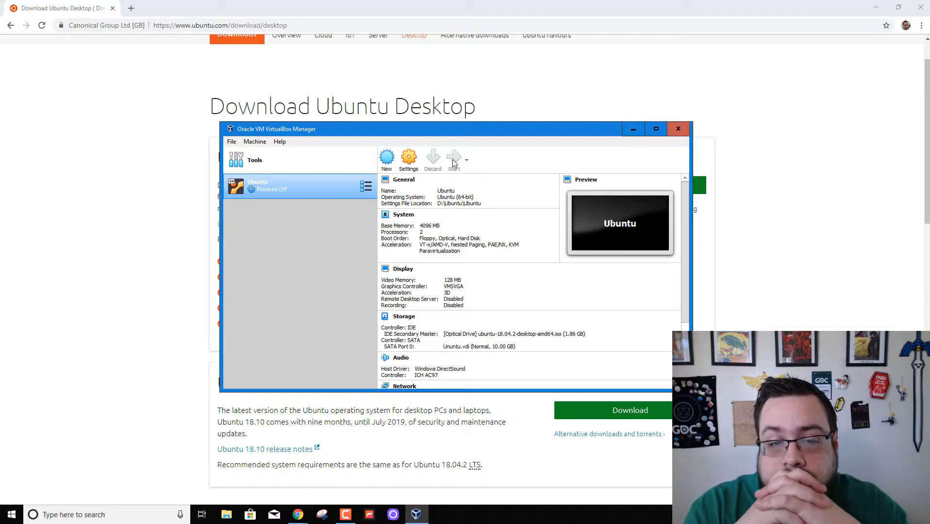
pyautogui.click(453, 159)
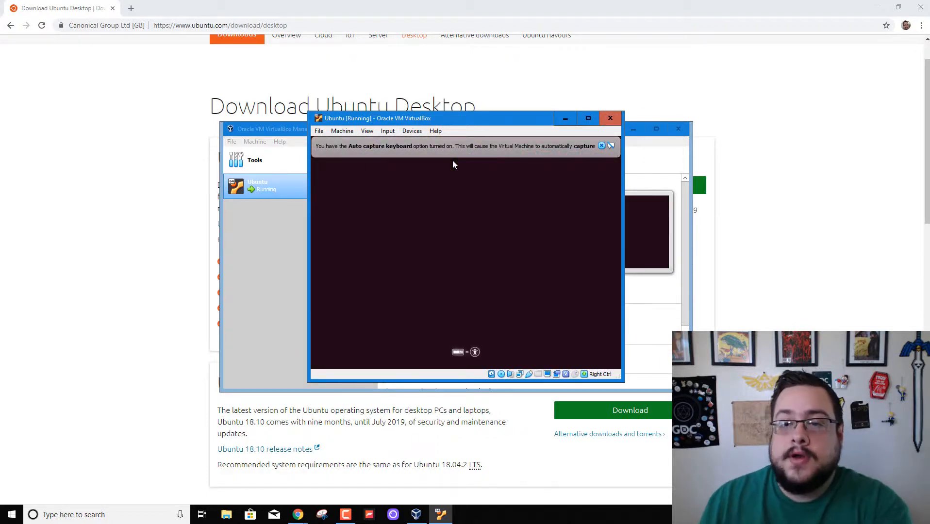
pyautogui.click(601, 146)
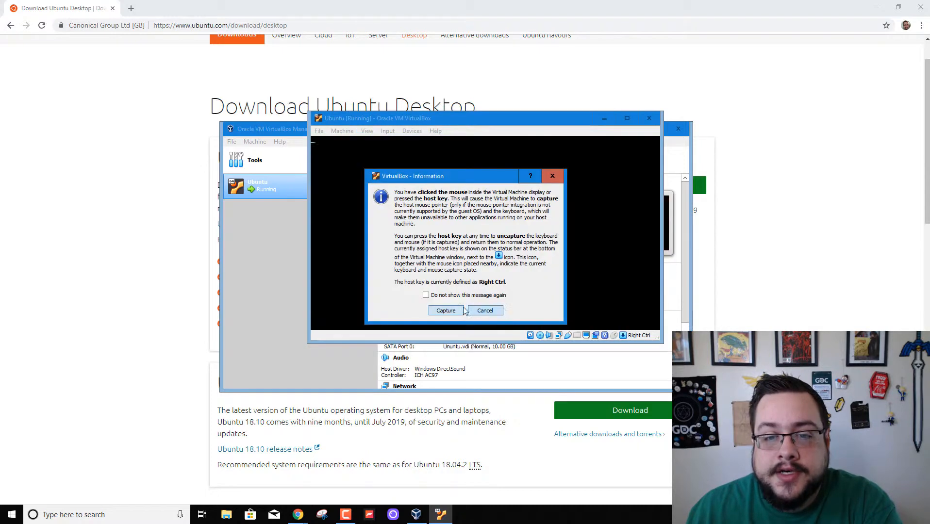
pyautogui.click(446, 311)
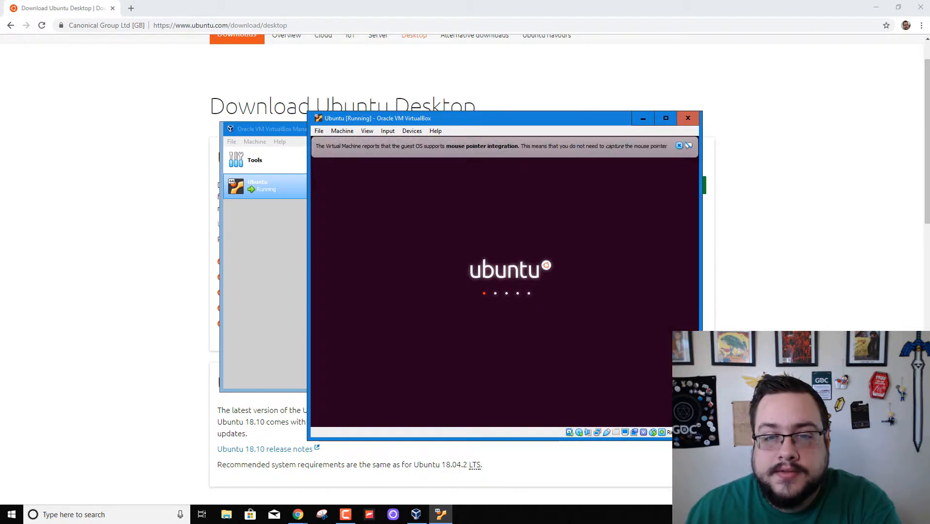
pyautogui.moveTo(548, 119); pyautogui.dragTo(484, 81)
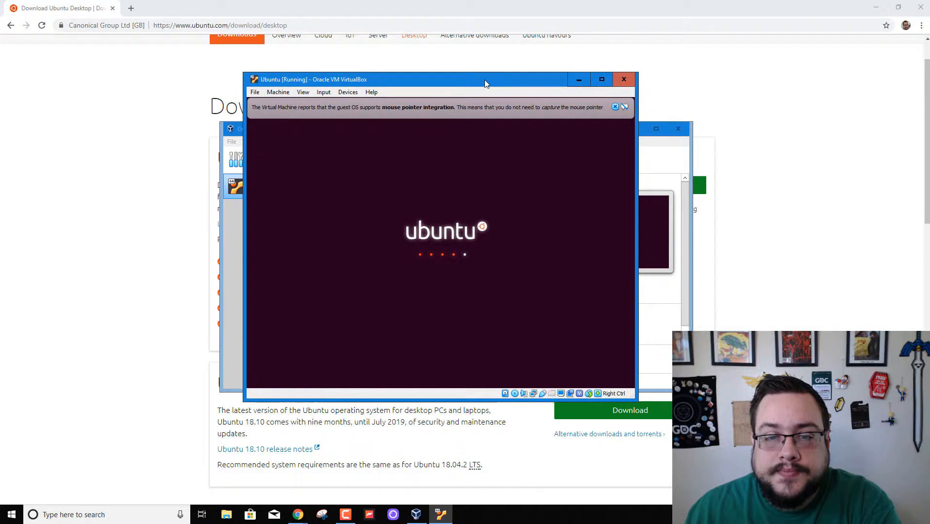
pyautogui.click(615, 108)
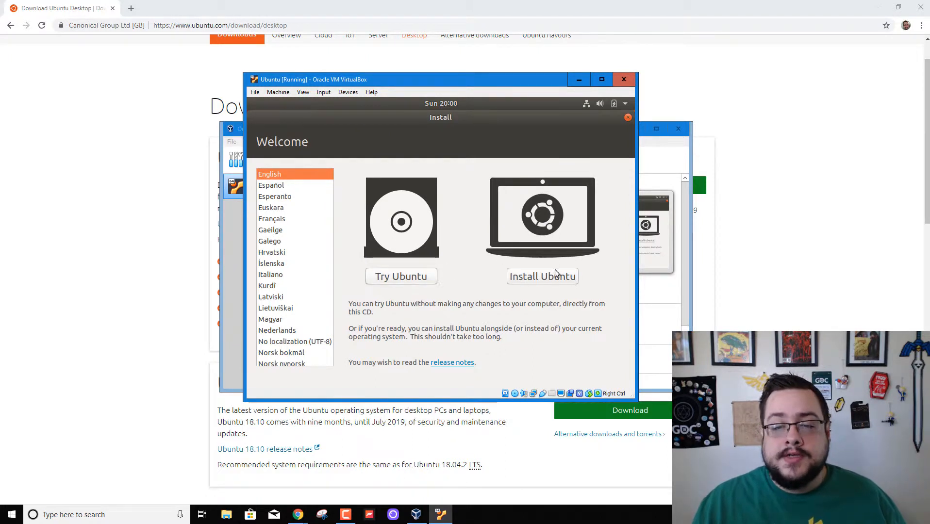
# Install Ubuntu with English (US) keyboard, normal installation, erased disk and Los Angeles location.
pyautogui.click(535, 276)
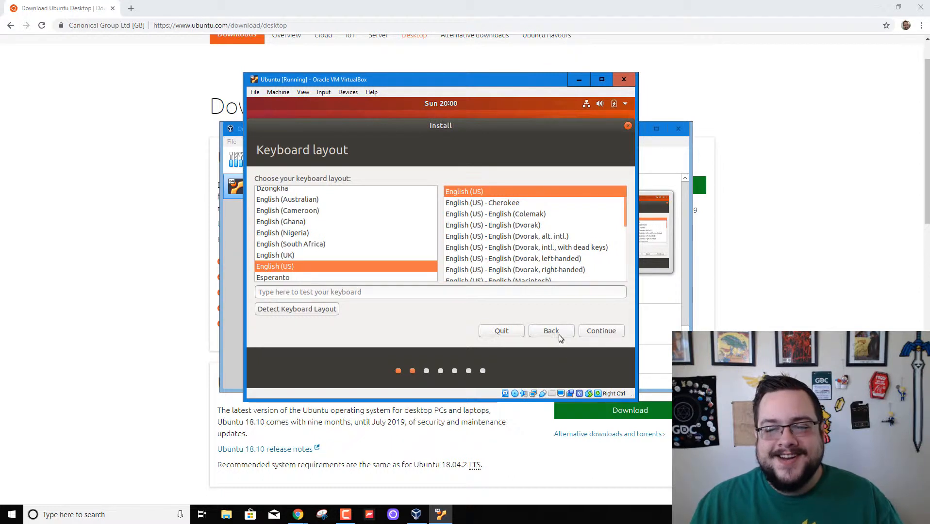
pyautogui.click(598, 332)
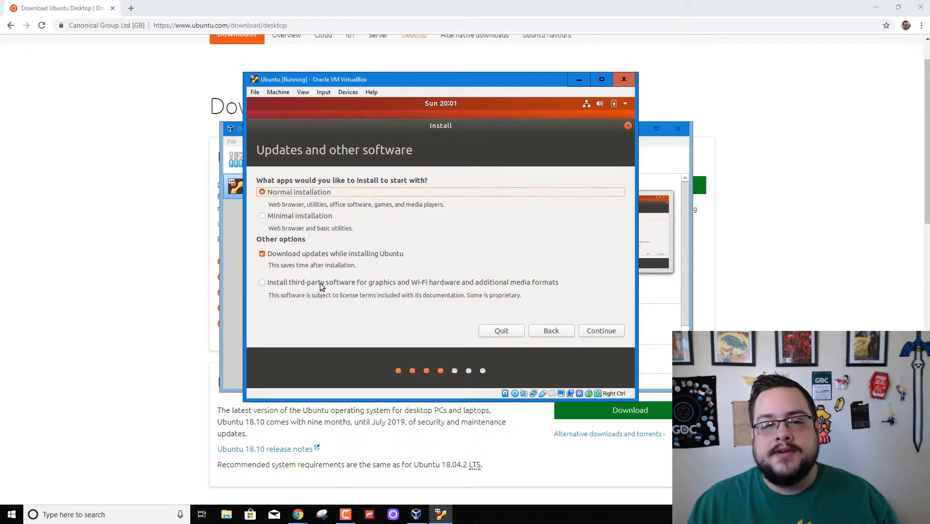
pyautogui.click(599, 334)
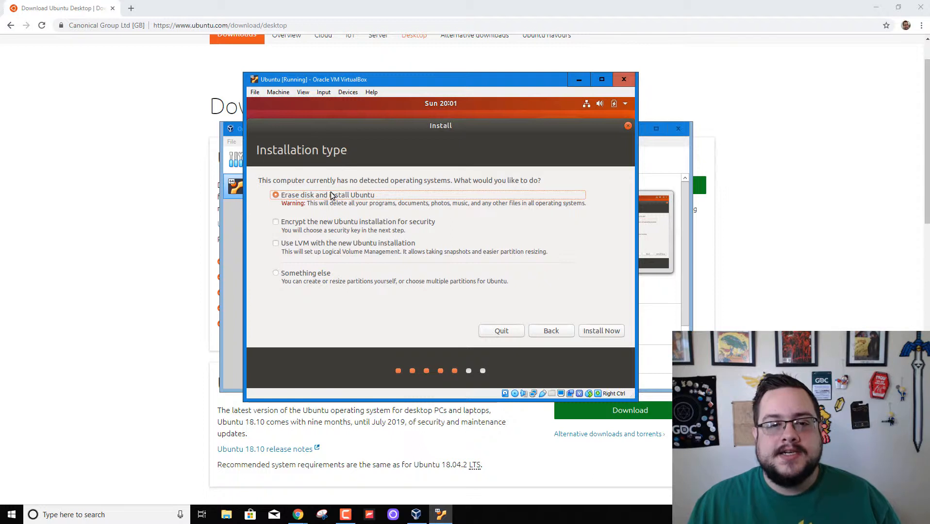
pyautogui.click(588, 332)
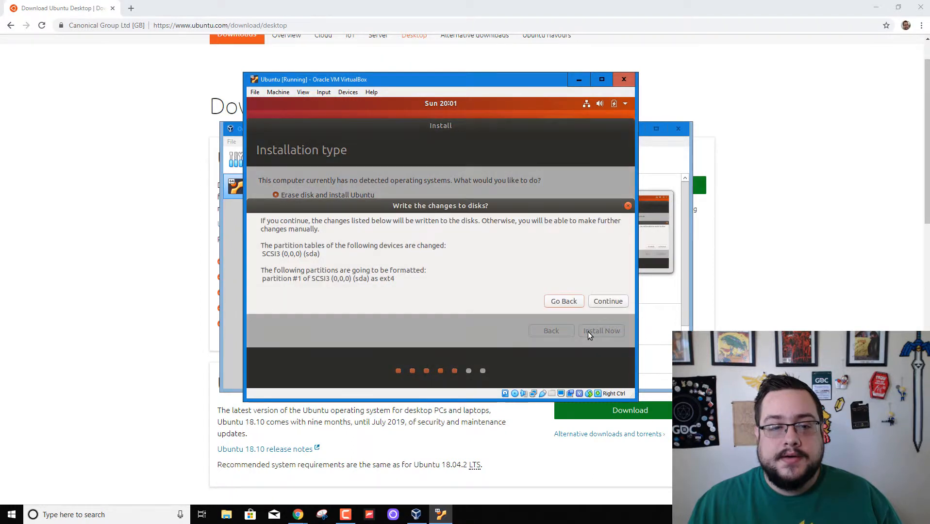
pyautogui.click(604, 302)
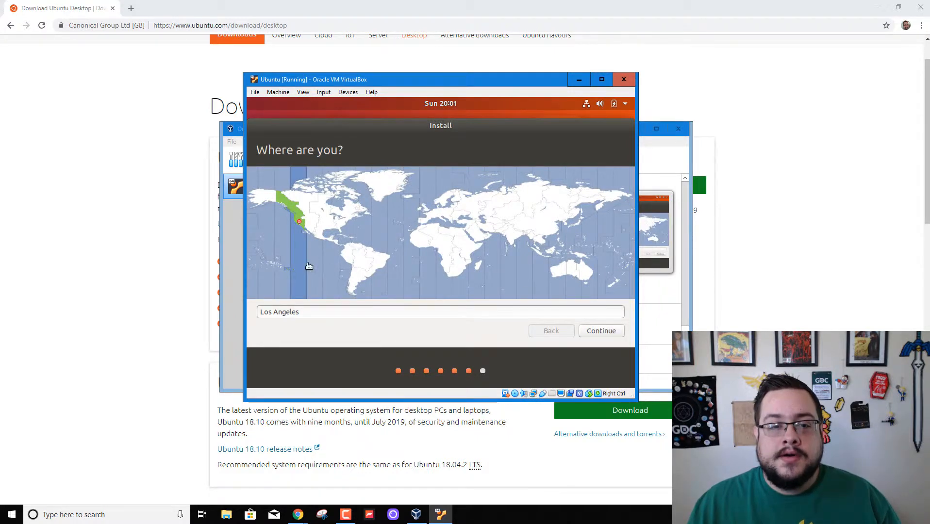
pyautogui.click(593, 328)
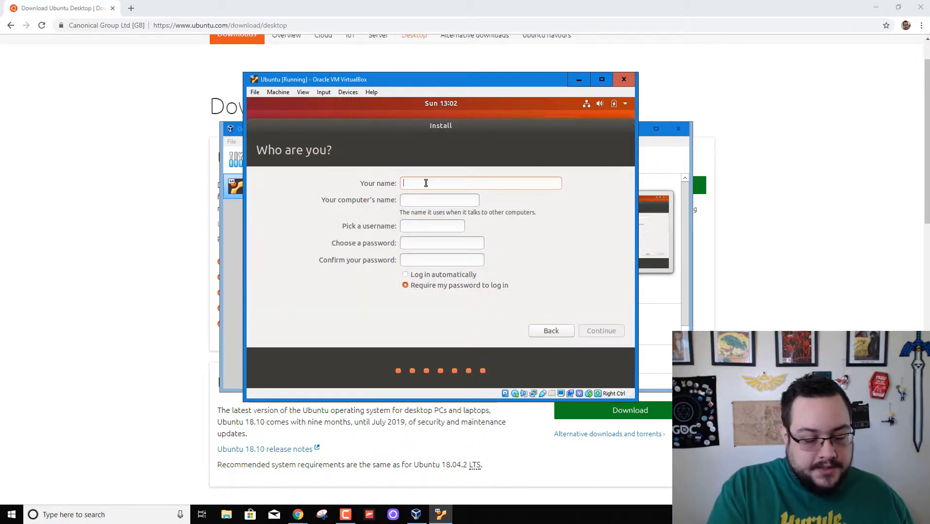
# Enter 'Ubuntu' as the account name, fill in both password fields, then clear them.
pyautogui.write('Ubuntu')
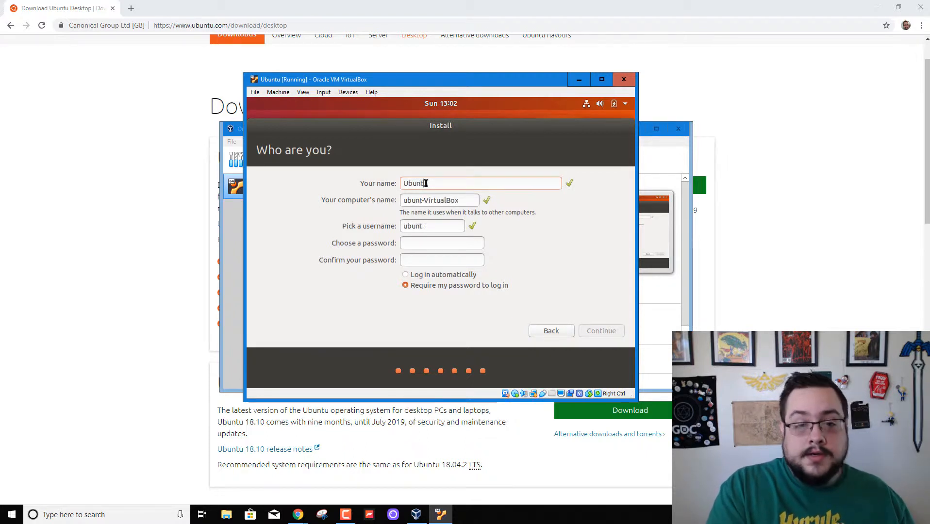
pyautogui.click(411, 246)
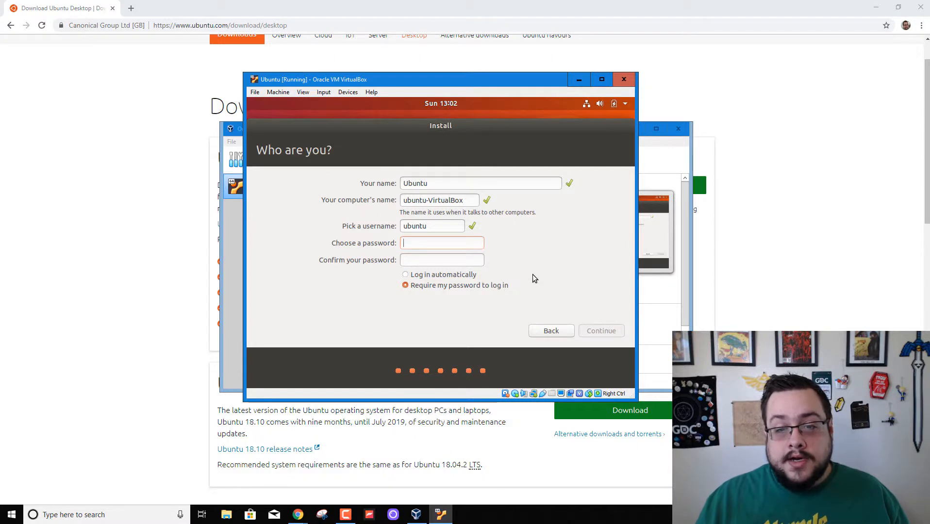
pyautogui.write('password')
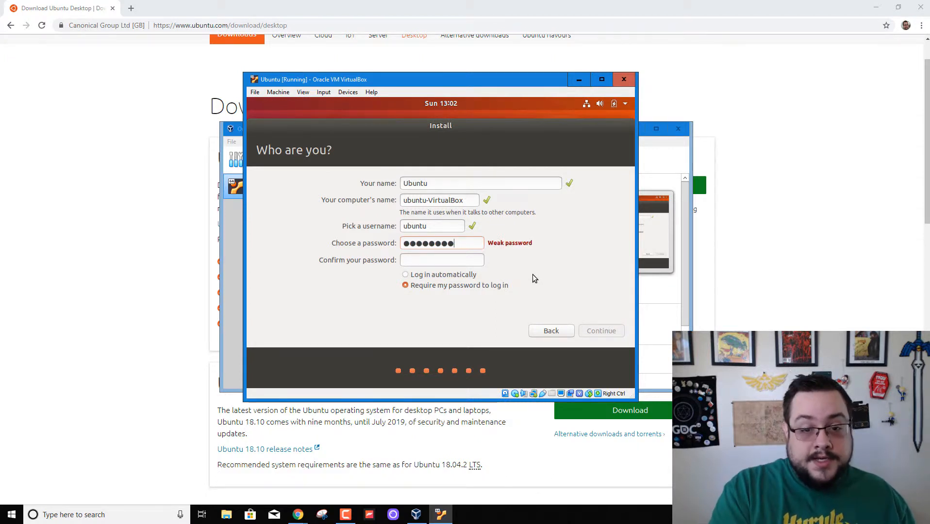
pyautogui.write('123')
pyautogui.press('Tab')
pyautogui.write('pas')
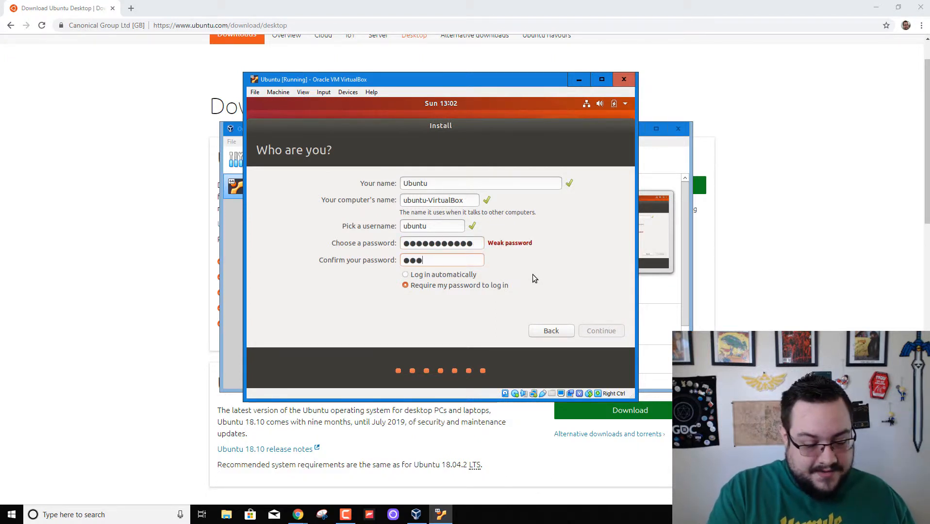
pyautogui.write('sword123')
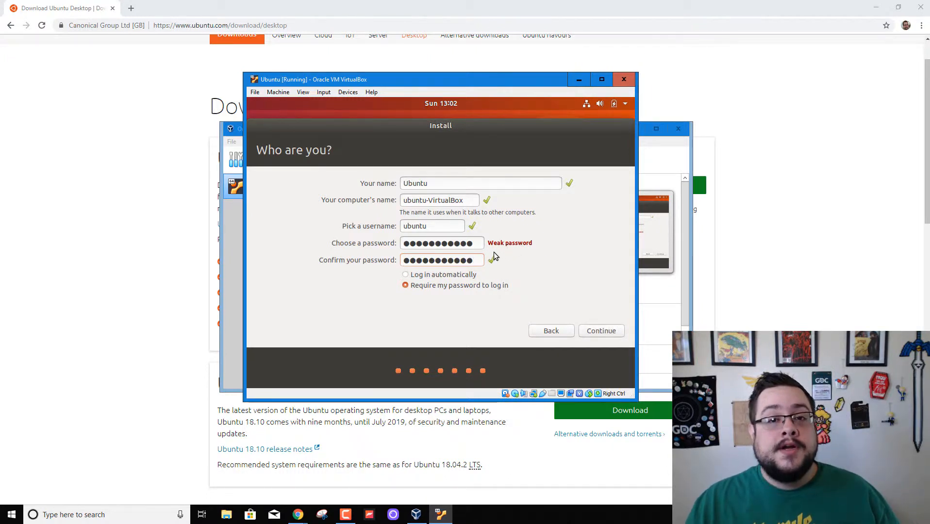
pyautogui.moveTo(477, 261); pyautogui.dragTo(372, 258)
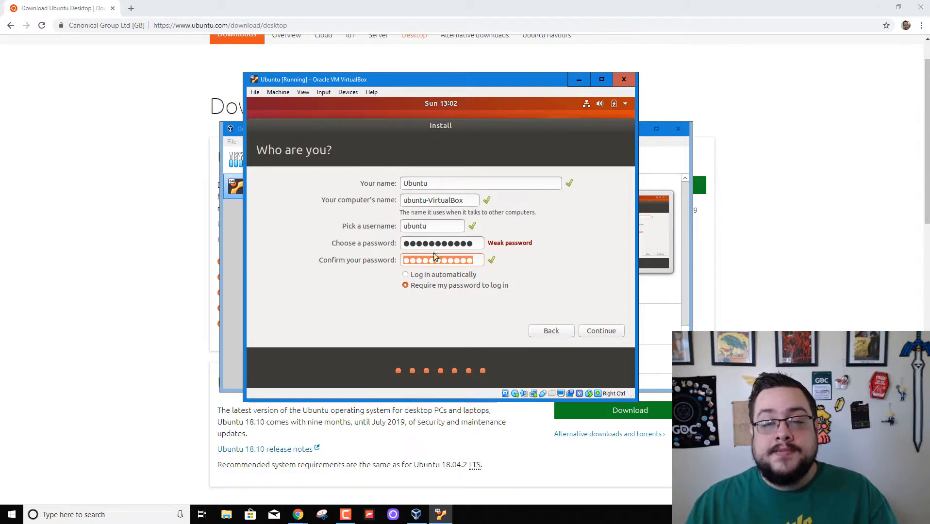
pyautogui.press('BackSpace')
pyautogui.moveTo(480, 244); pyautogui.dragTo(366, 243)
pyautogui.press('BackSpace')
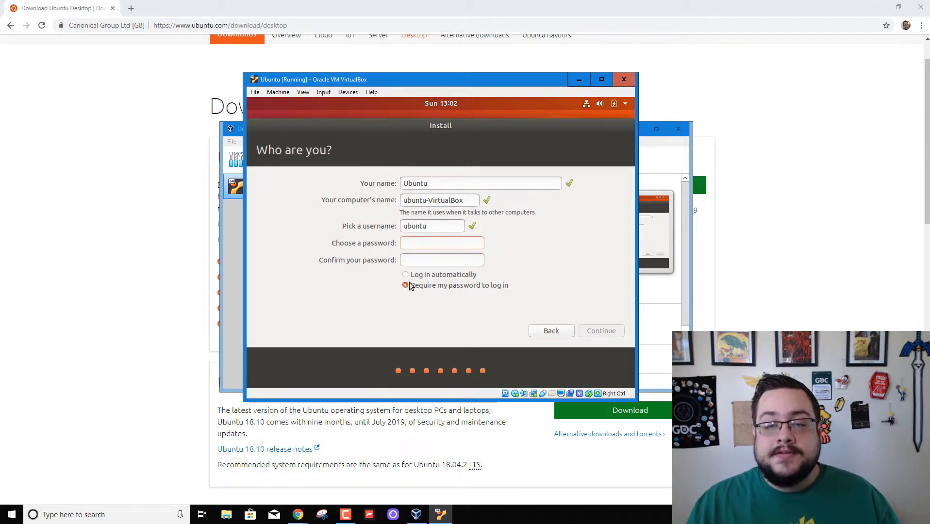
# Require a password at login, enter and confirm the account password, and continue.
pyautogui.click(466, 279)
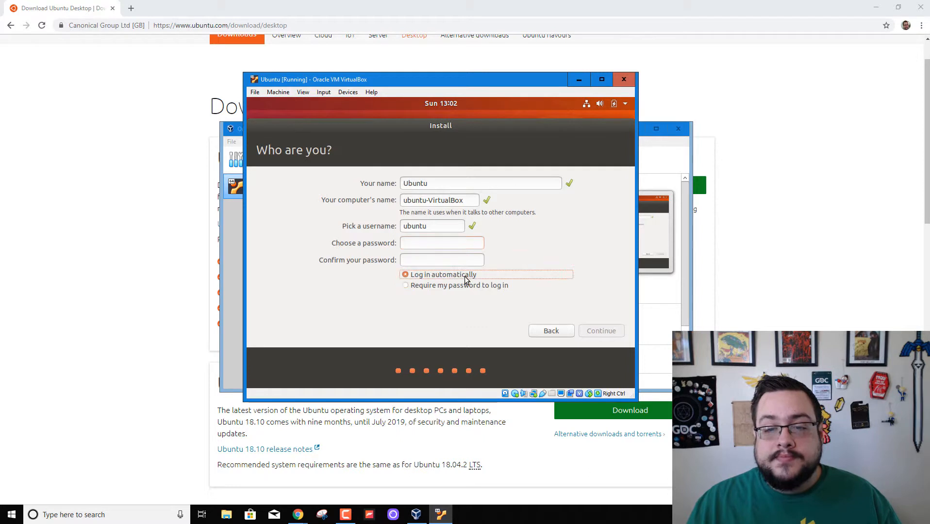
pyautogui.click(455, 287)
pyautogui.click(463, 278)
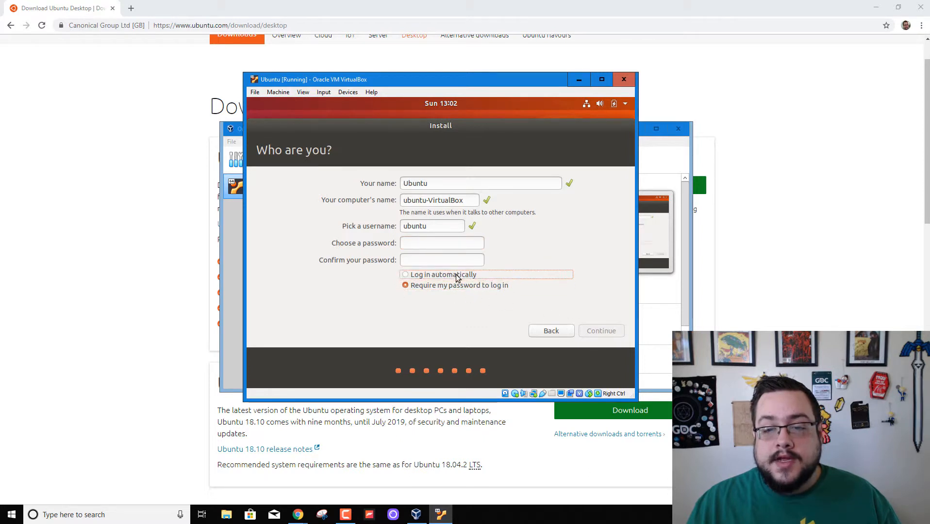
pyautogui.click(463, 286)
pyautogui.click(413, 244)
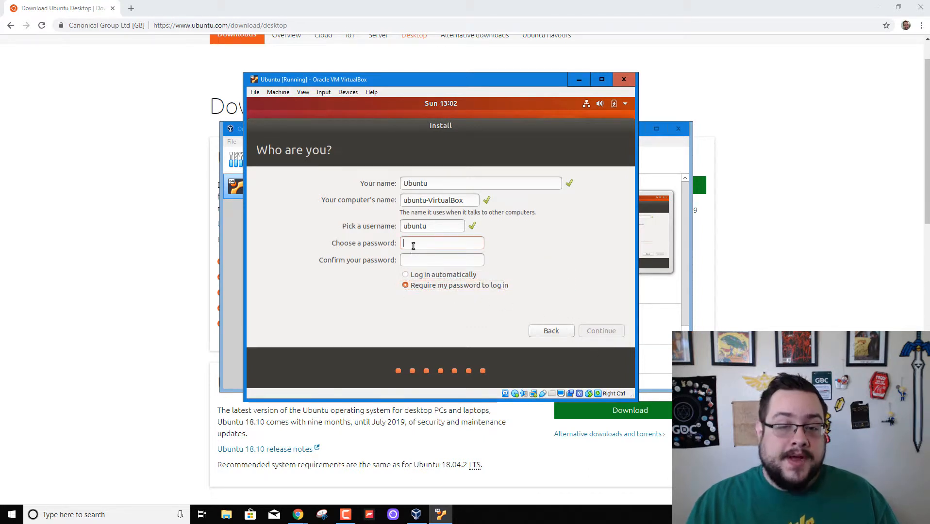
pyautogui.write('********')
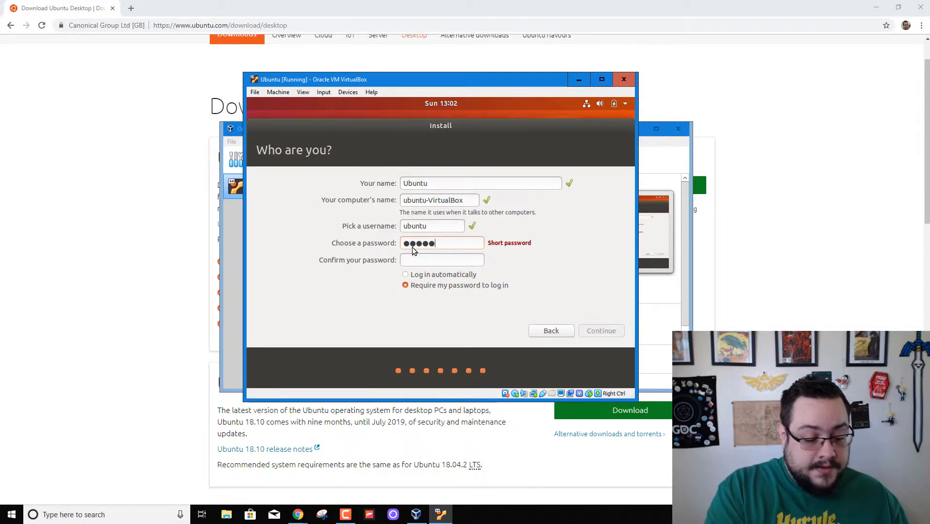
pyautogui.write('***')
pyautogui.press('Tab')
pyautogui.write('*********')
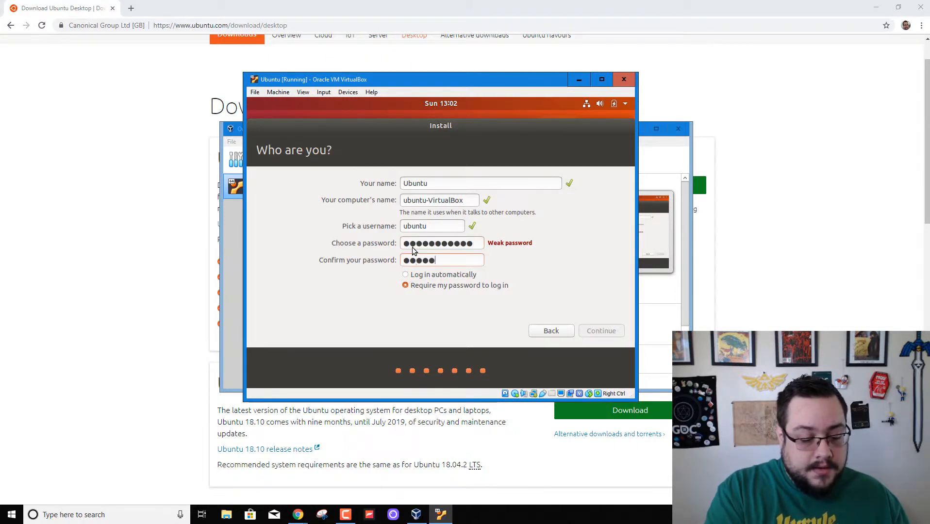
pyautogui.write('**')
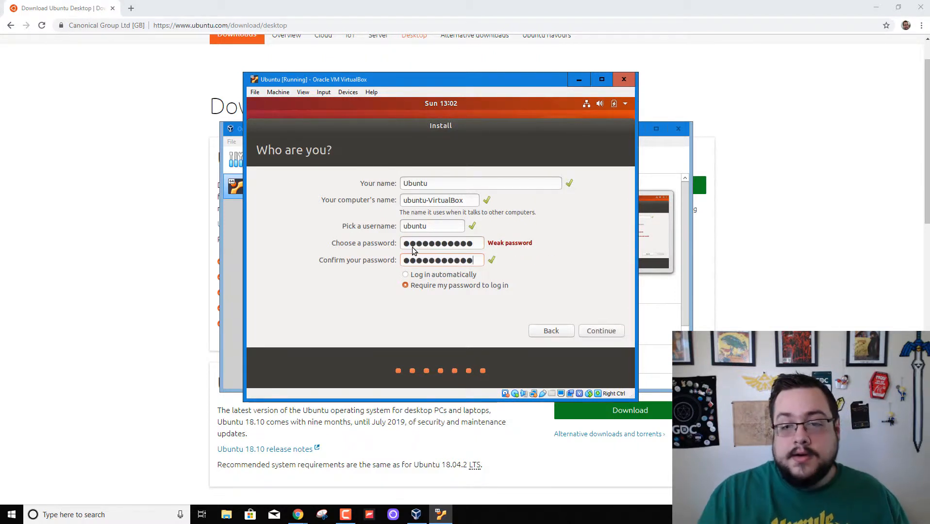
pyautogui.click(596, 331)
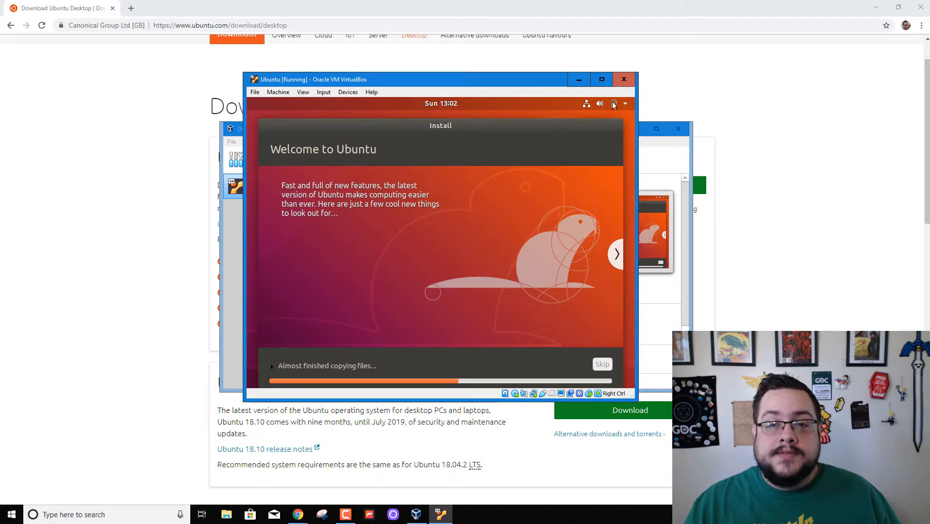
# Maximize the VM window and restart Ubuntu once installation completes.
pyautogui.click(602, 79)
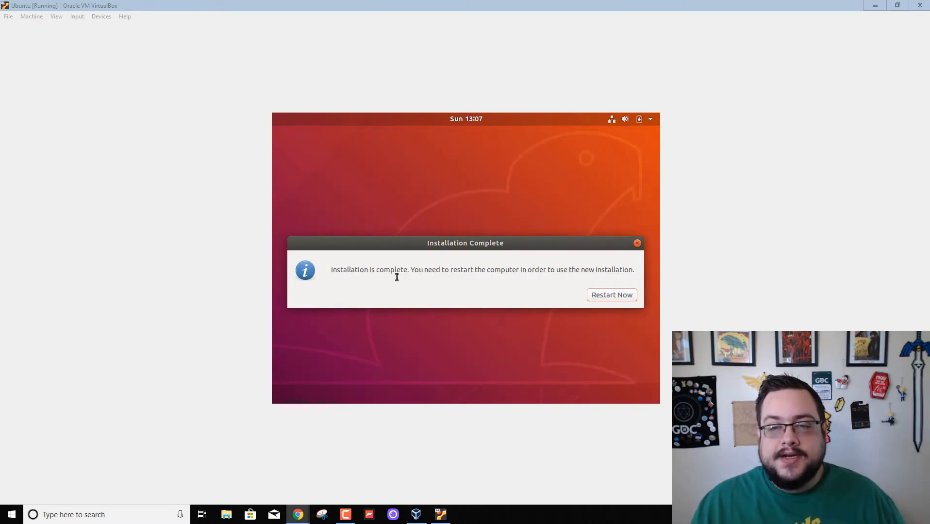
pyautogui.click(610, 296)
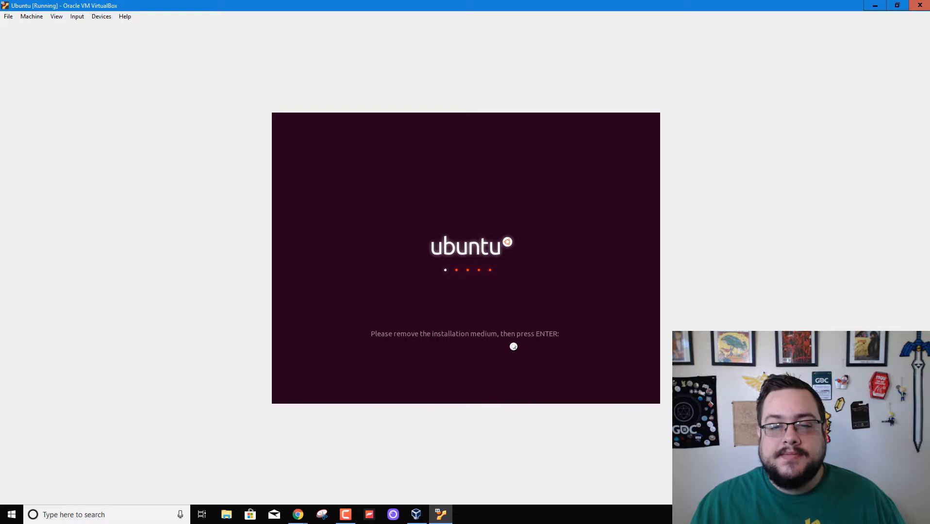
# Remove the Ubuntu installer disc from the virtual optical drive via Devices > Optical Drives.
pyautogui.click(38, 18)
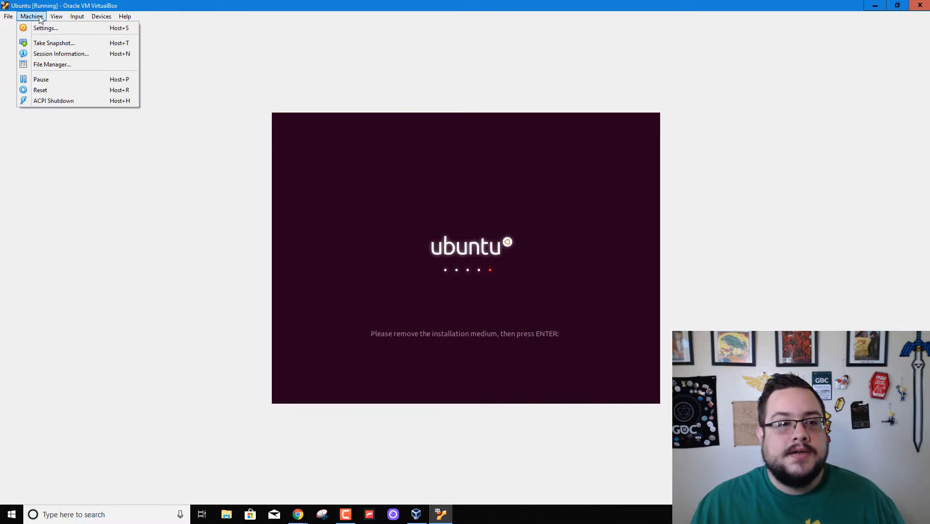
pyautogui.moveTo(95, 18)
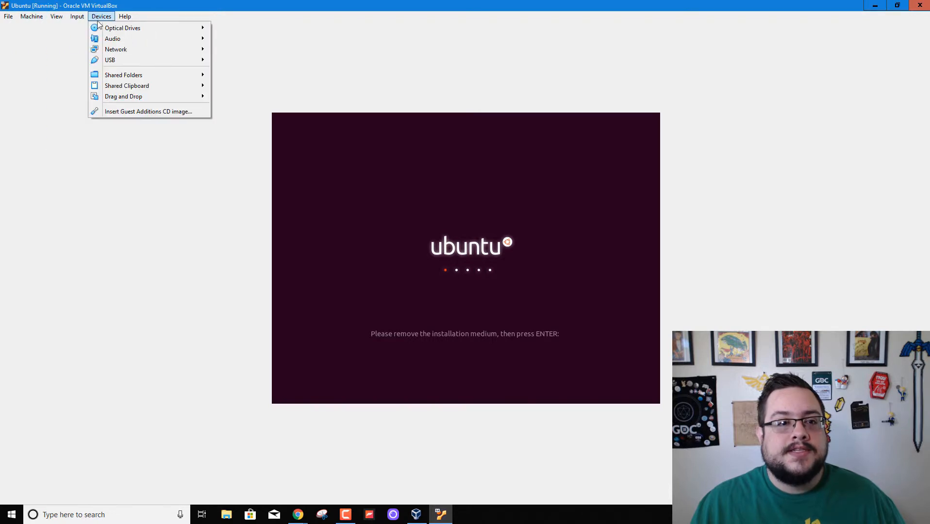
pyautogui.moveTo(163, 30)
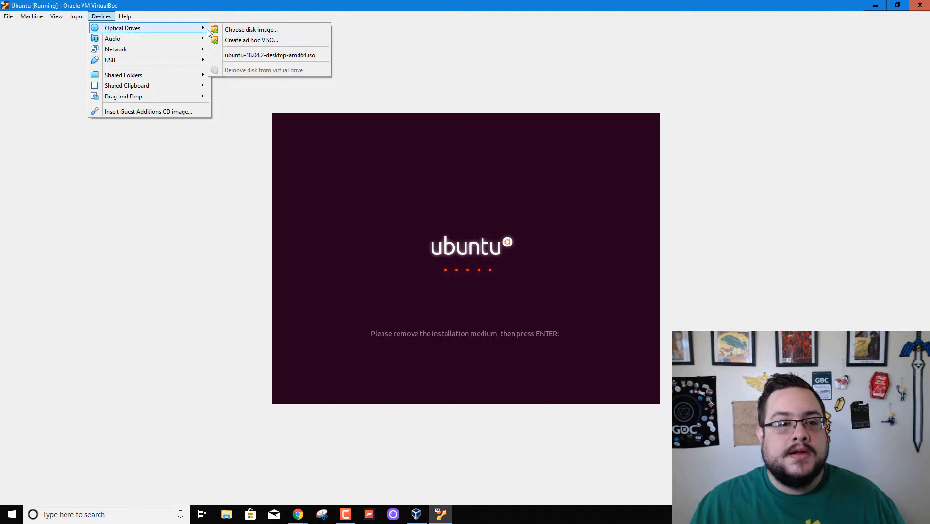
pyautogui.click(240, 74)
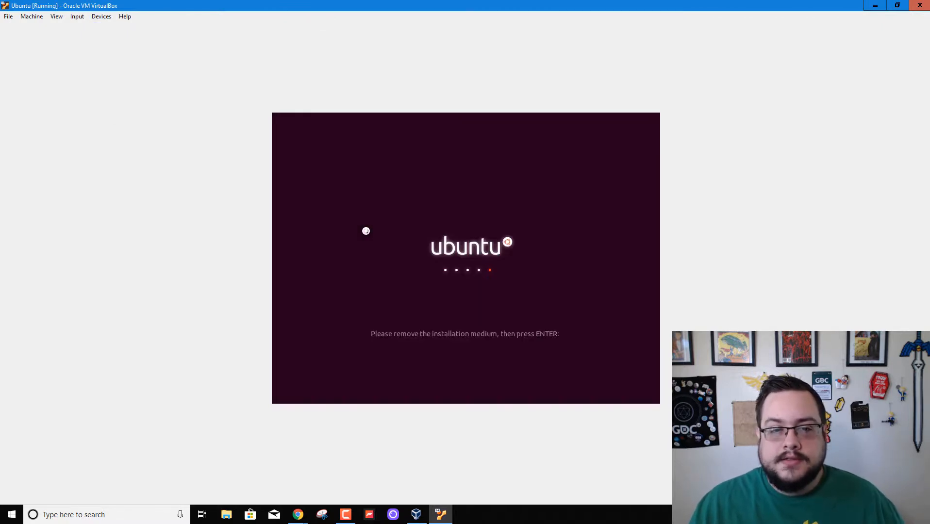
pyautogui.click(101, 16)
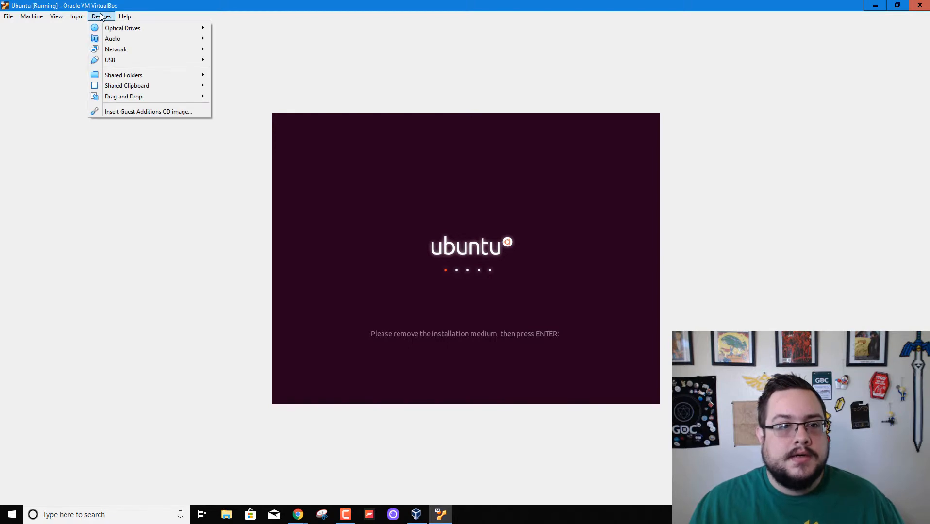
pyautogui.moveTo(114, 28)
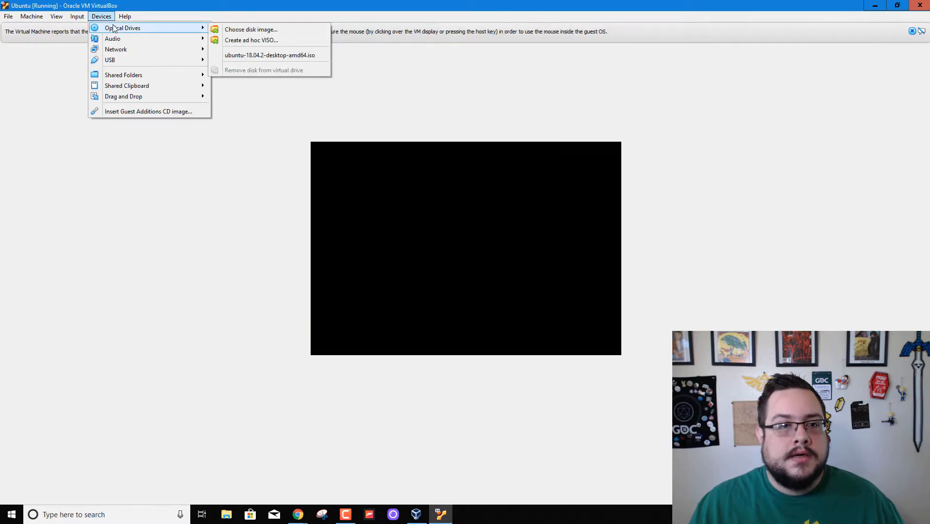
pyautogui.click(162, 4)
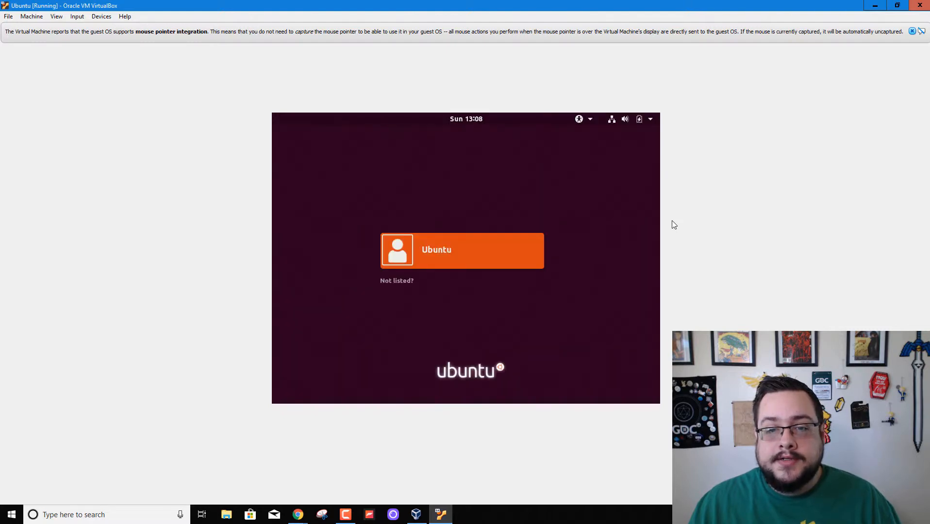
# Sign in as the Ubuntu user with the account password and dismiss the integration notice.
pyautogui.click(452, 259)
pyautogui.write('•••••••')
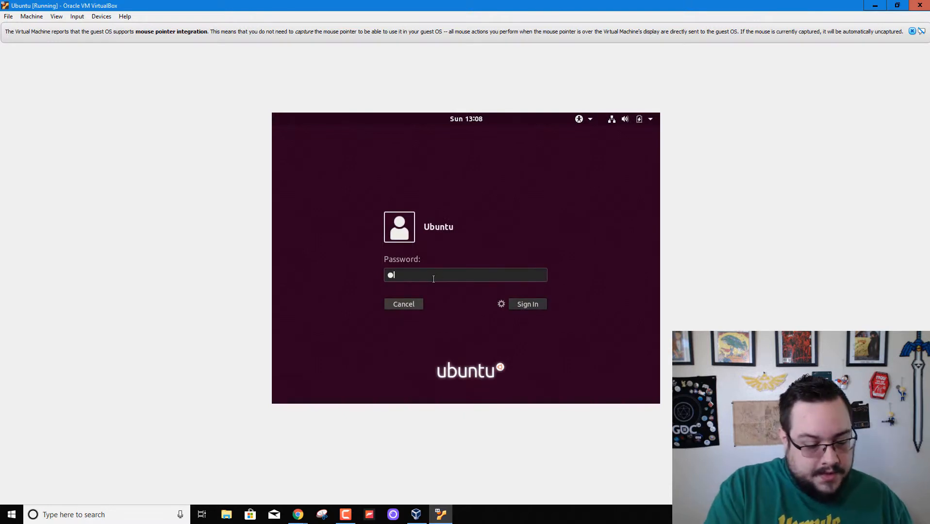
pyautogui.write('••')
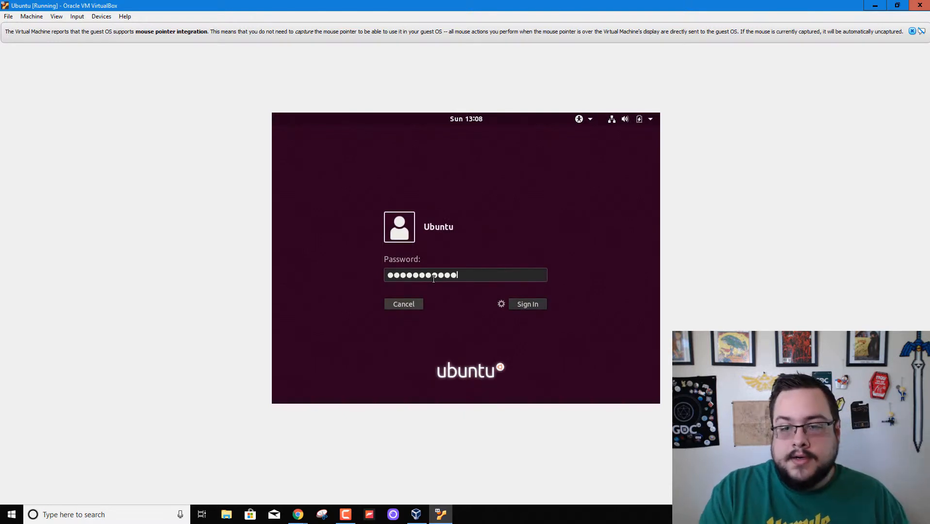
pyautogui.press('Return')
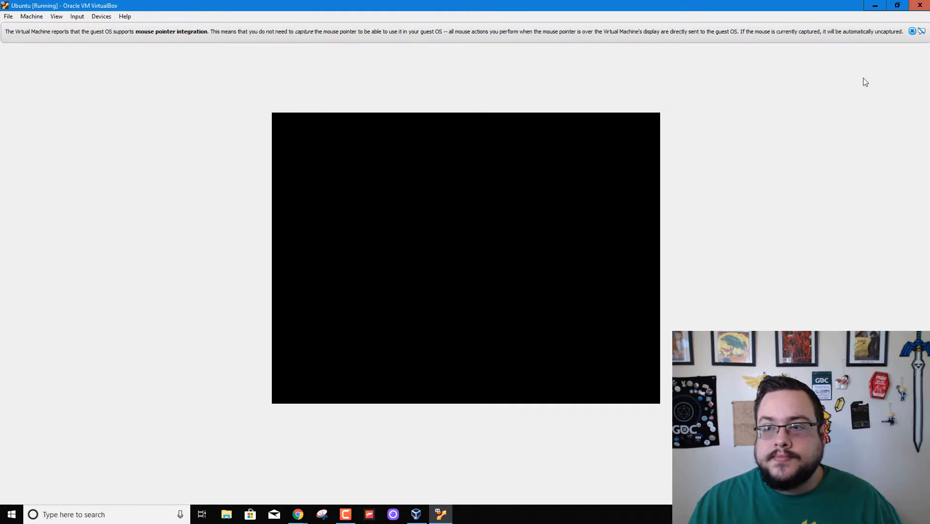
pyautogui.click(912, 31)
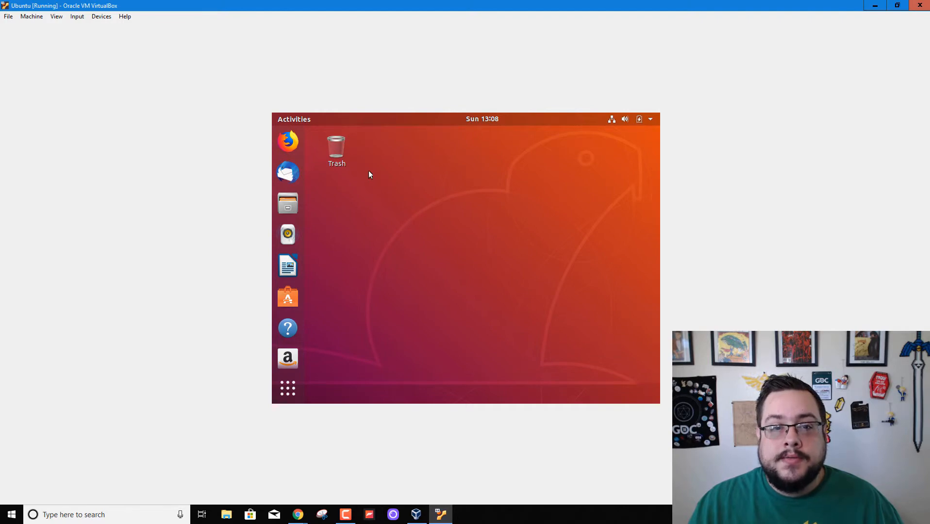
# Open Ubuntu's system Settings and advance the welcome tour to the Livepatch page.
pyautogui.click(651, 118)
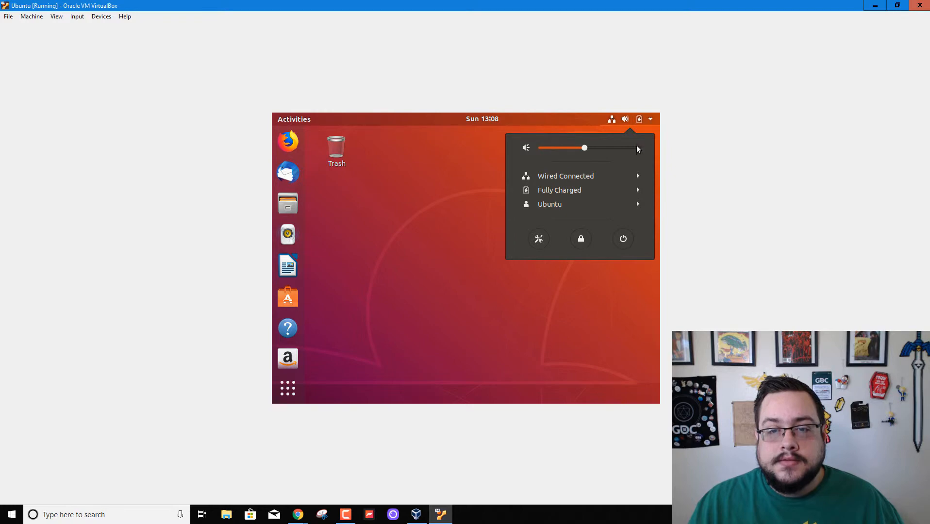
pyautogui.click(542, 244)
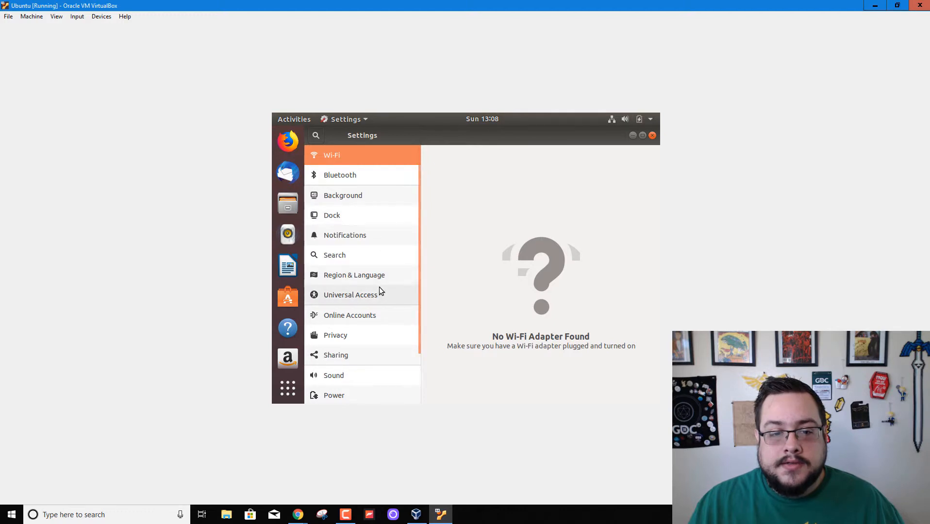
pyautogui.scroll(-3, 379, 288)
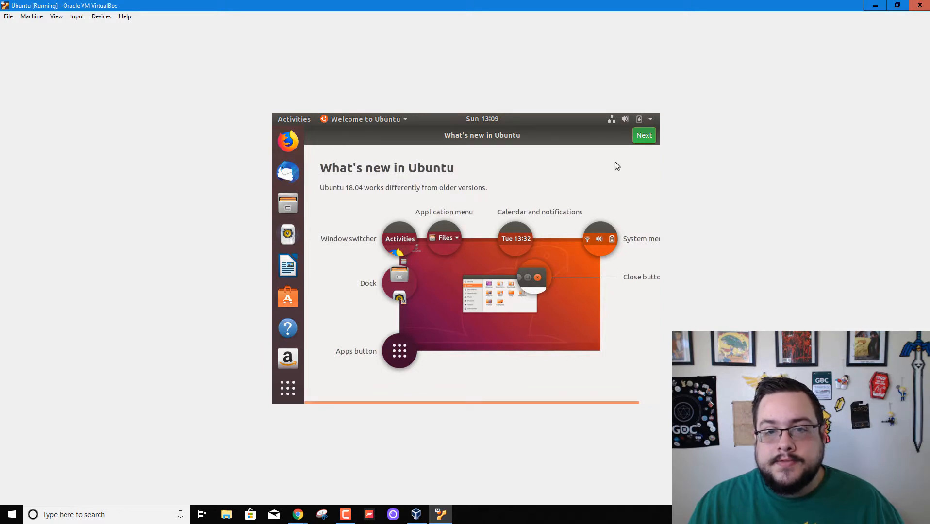
pyautogui.click(640, 138)
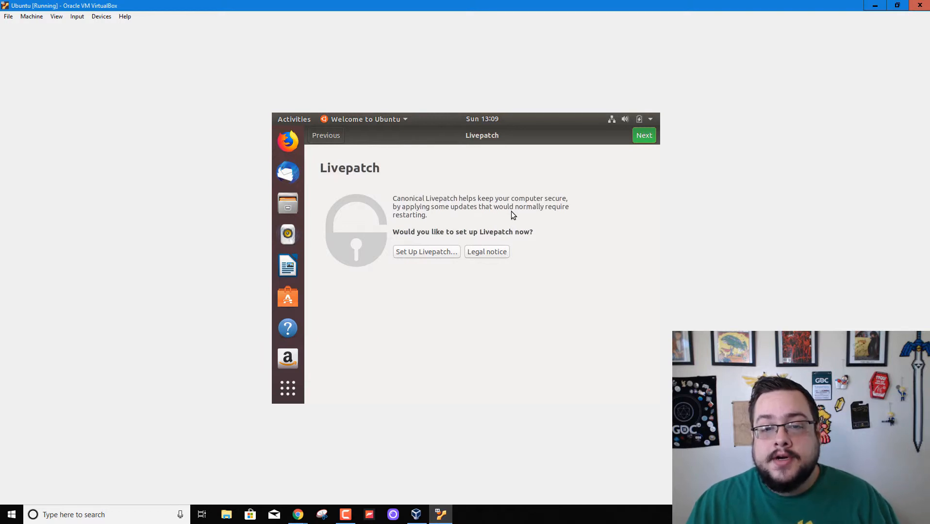
# Leave Livepatch unconfigured, cancelling the Single Sign-On prompt after authenticating.
pyautogui.click(423, 252)
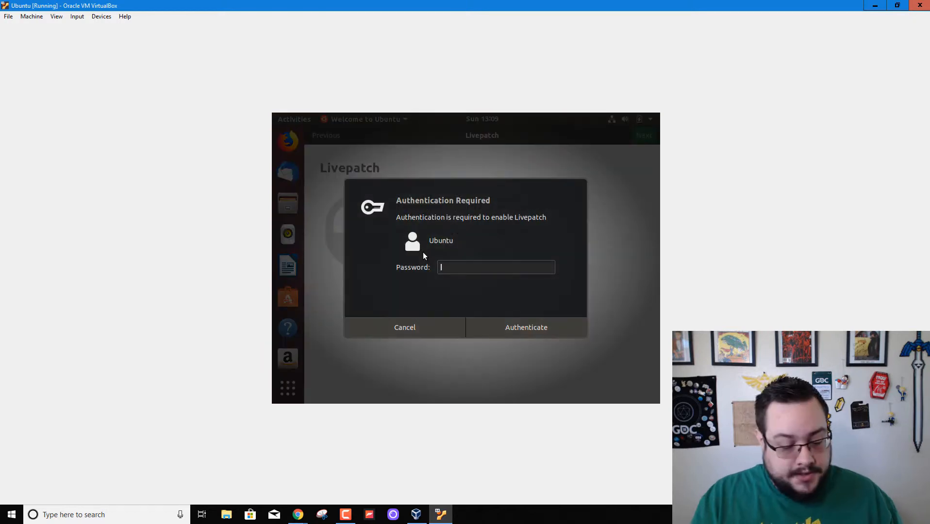
pyautogui.write('***********')
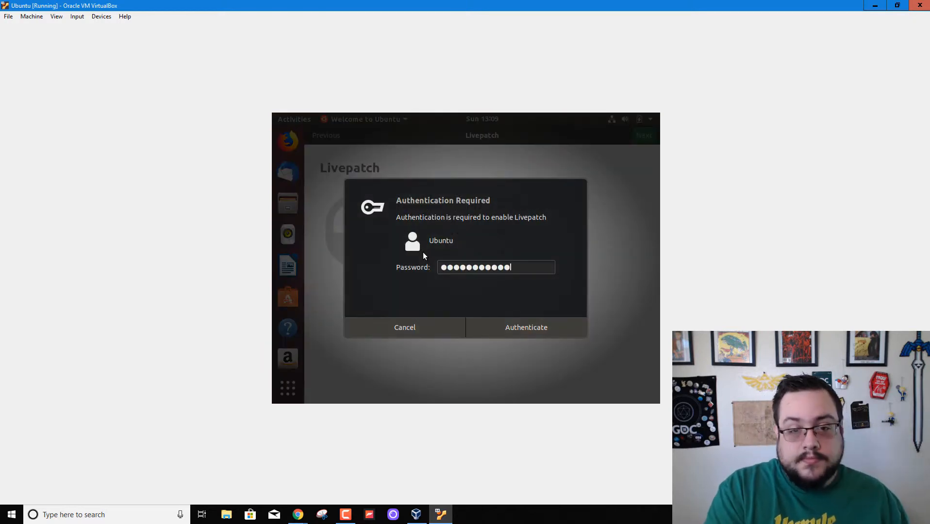
pyautogui.press('Return')
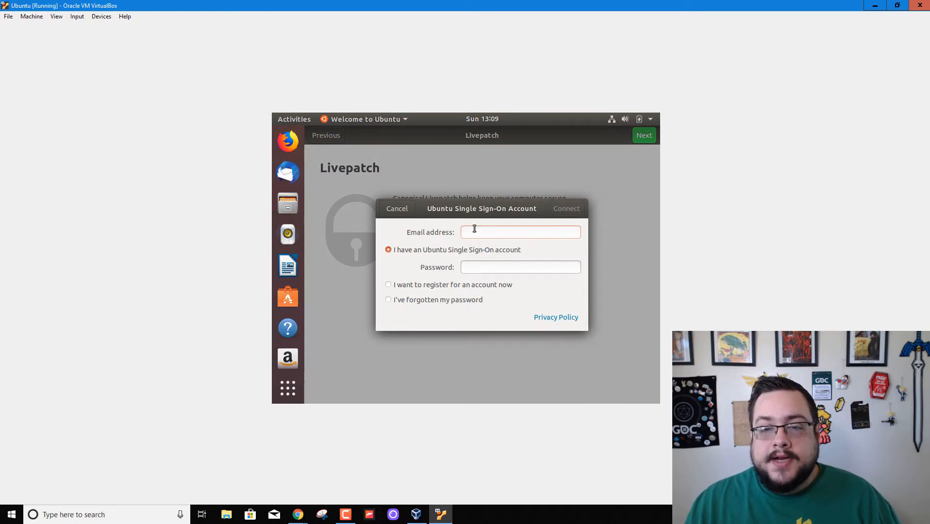
pyautogui.click(399, 209)
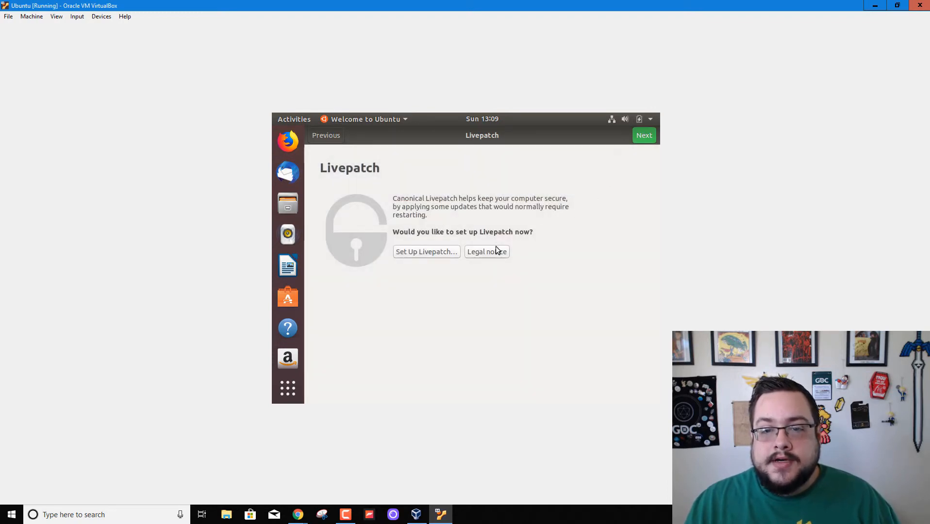
pyautogui.click(649, 136)
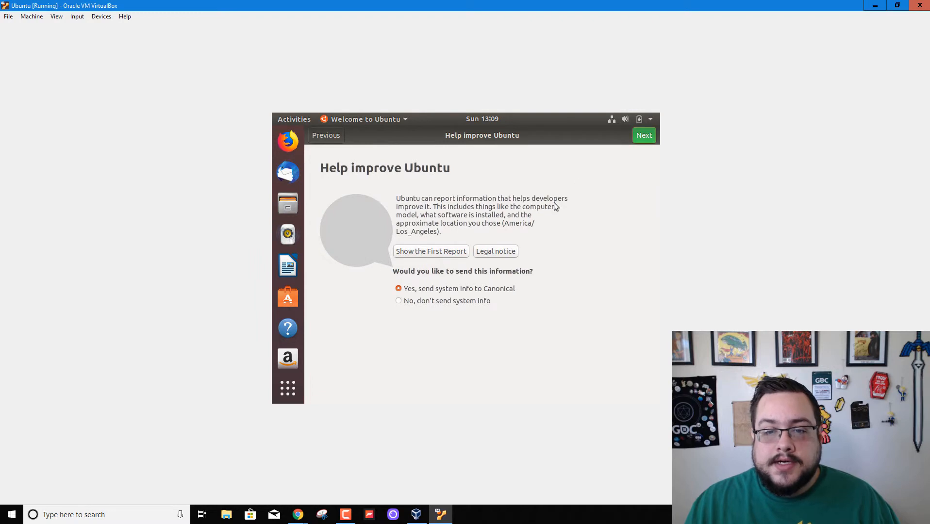
# Decline sending system info to Canonical and advance to the Ready to go page.
pyautogui.click(459, 302)
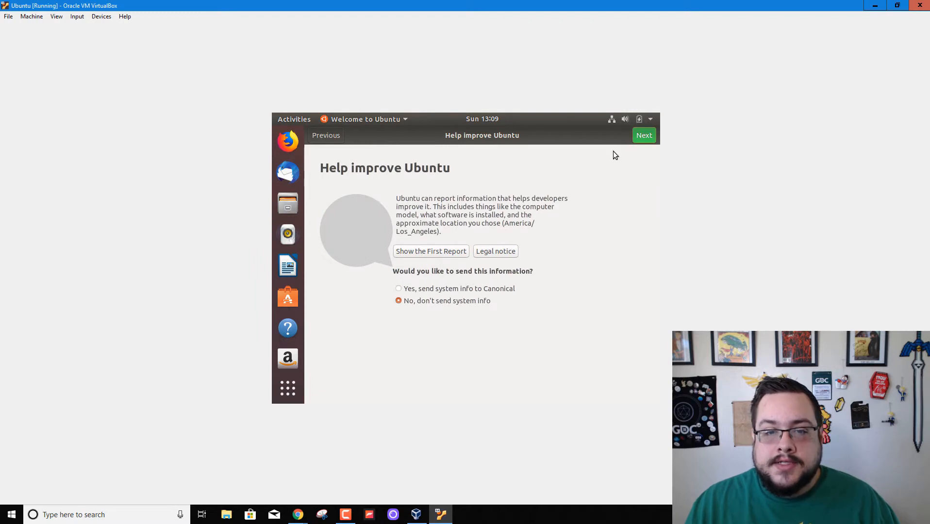
pyautogui.click(644, 138)
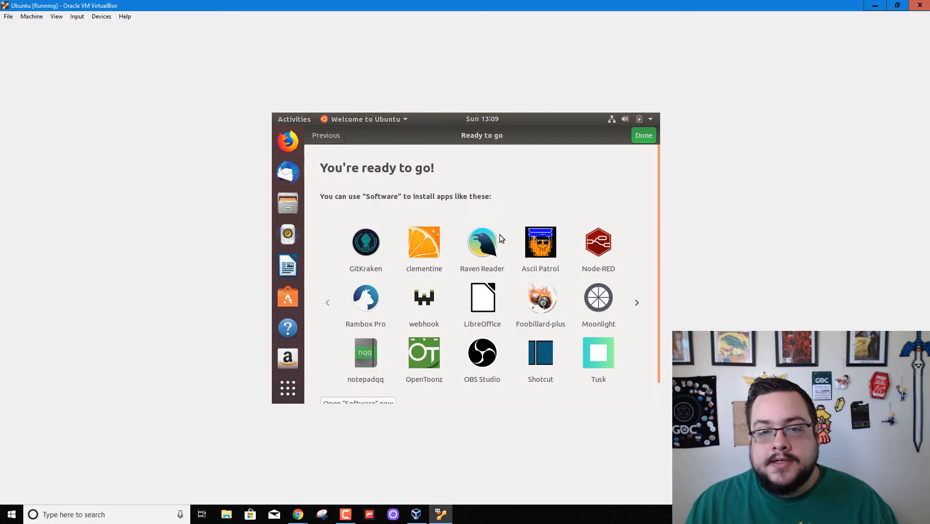
pyautogui.scroll(-1, 498, 241)
pyautogui.scroll(1, 497, 244)
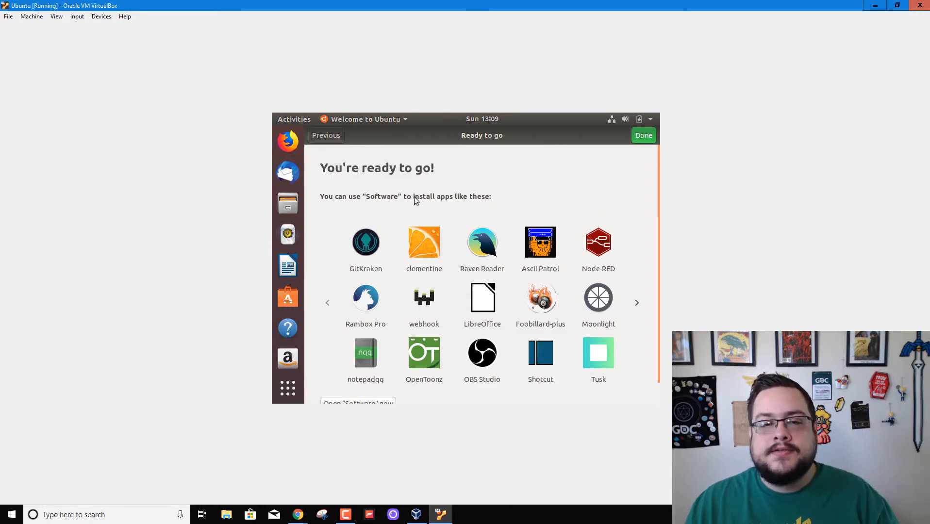
# Finish the welcome setup and go to the Devices settings in Ubuntu.
pyautogui.click(640, 139)
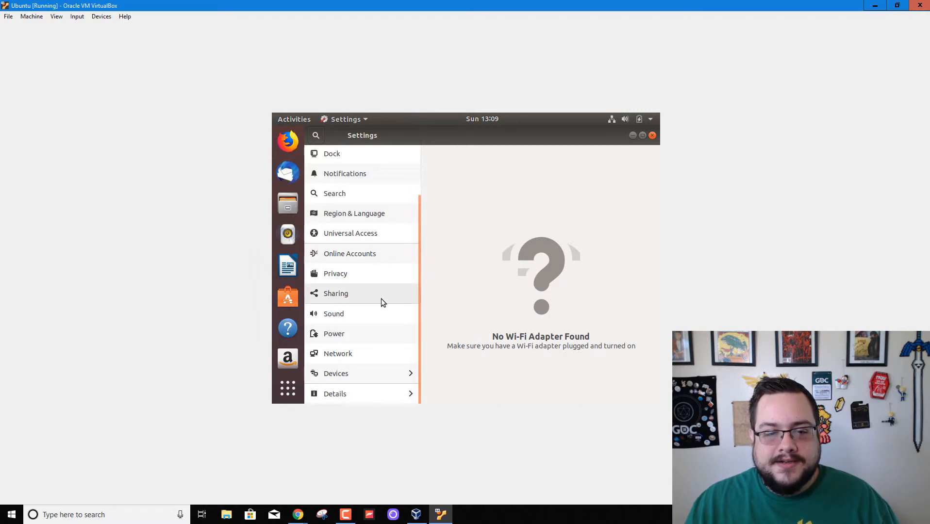
pyautogui.scroll(3, 381, 299)
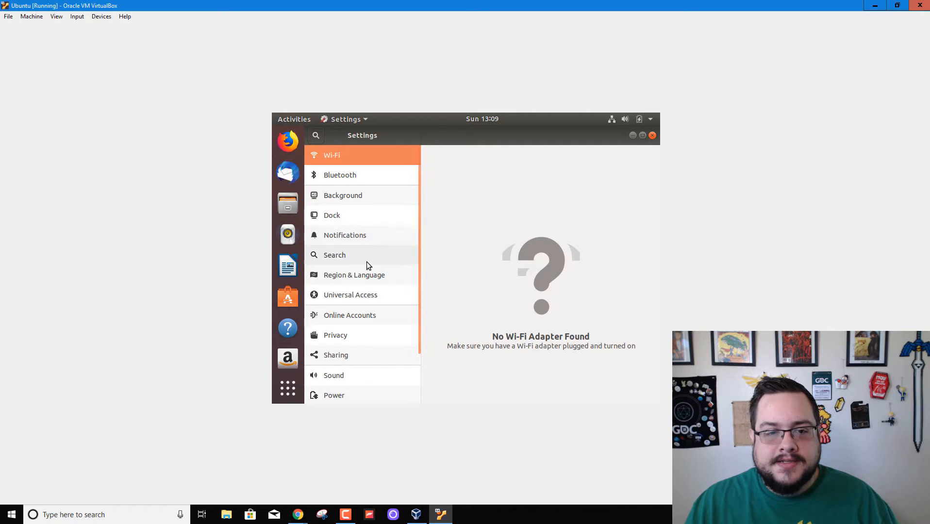
pyautogui.scroll(-3, 367, 295)
pyautogui.click(346, 376)
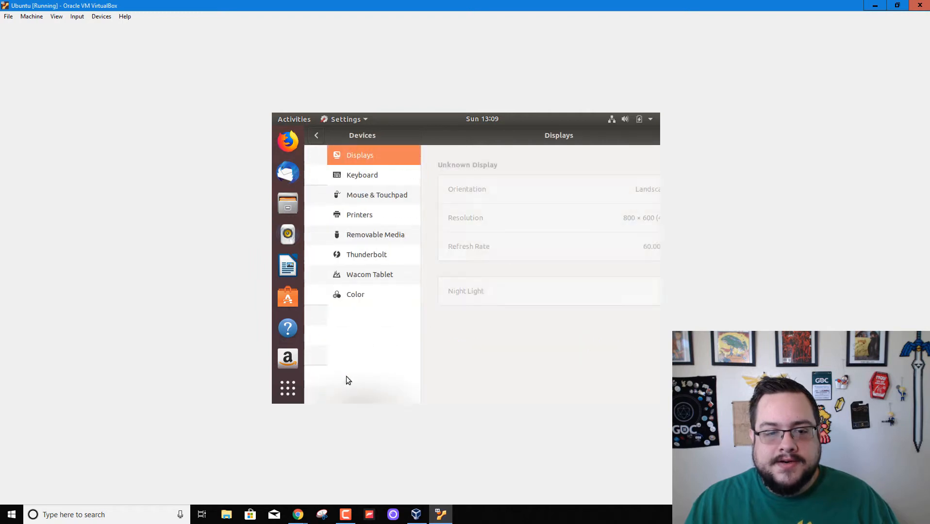
# Set the display resolution to 1680 × 1050, apply it and keep the changes.
pyautogui.click(529, 217)
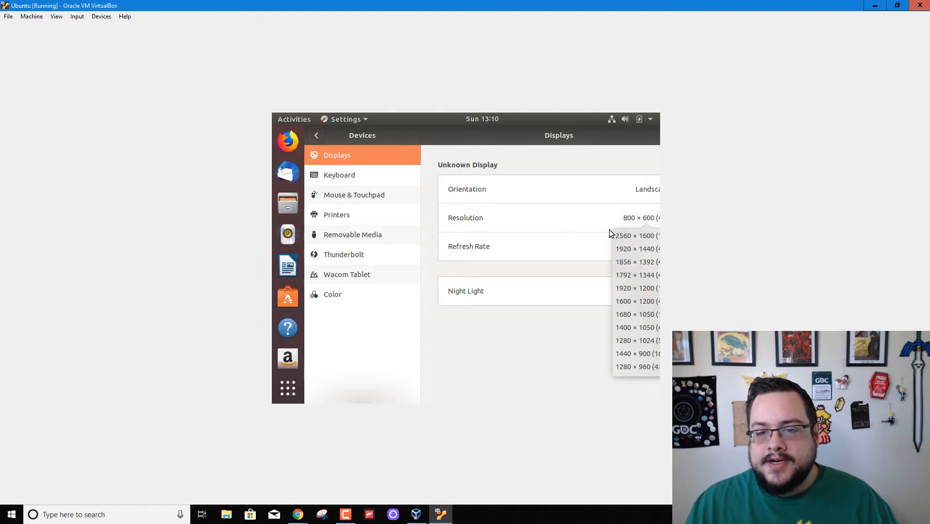
pyautogui.scroll(3, 639, 308)
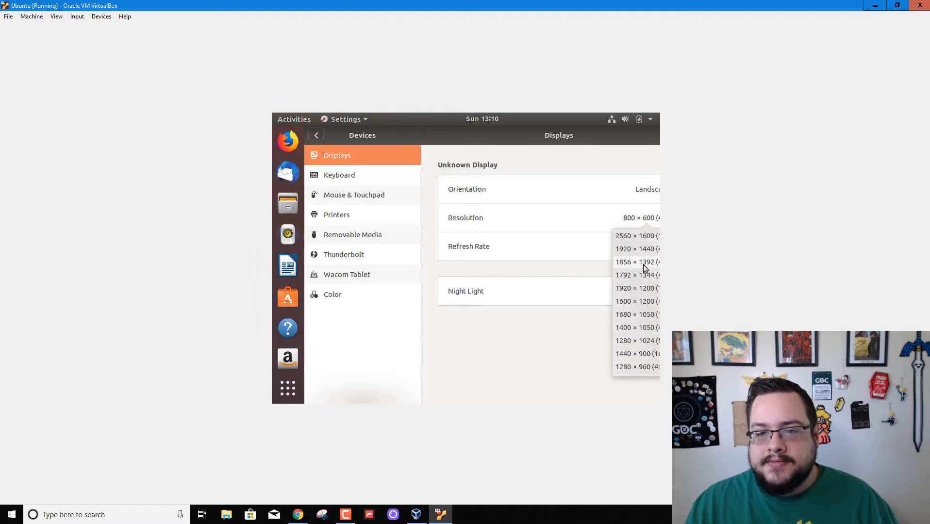
pyautogui.click(650, 315)
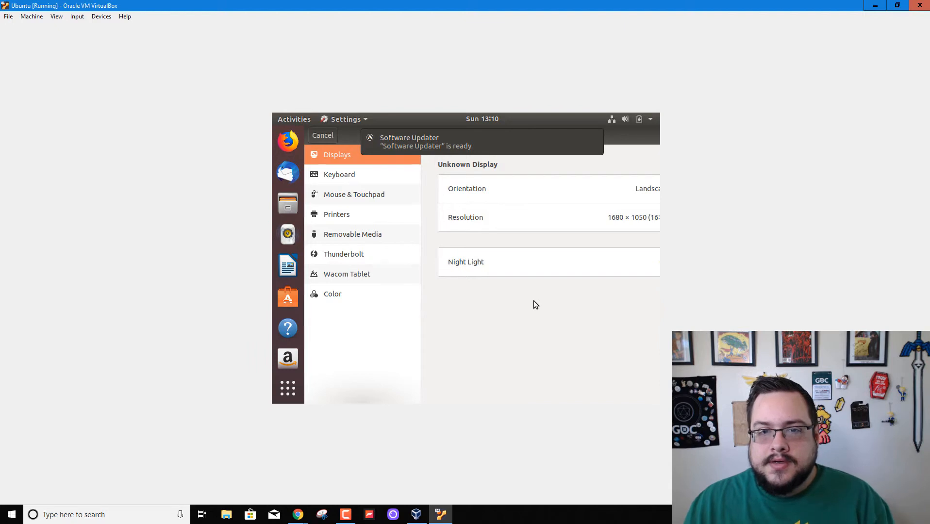
pyautogui.click(549, 321)
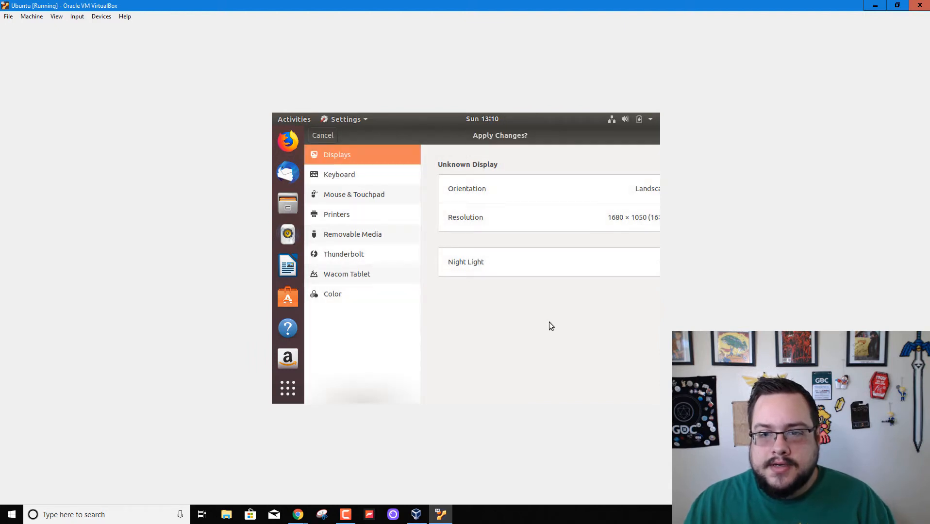
pyautogui.press('Return')
pyautogui.press('Return')
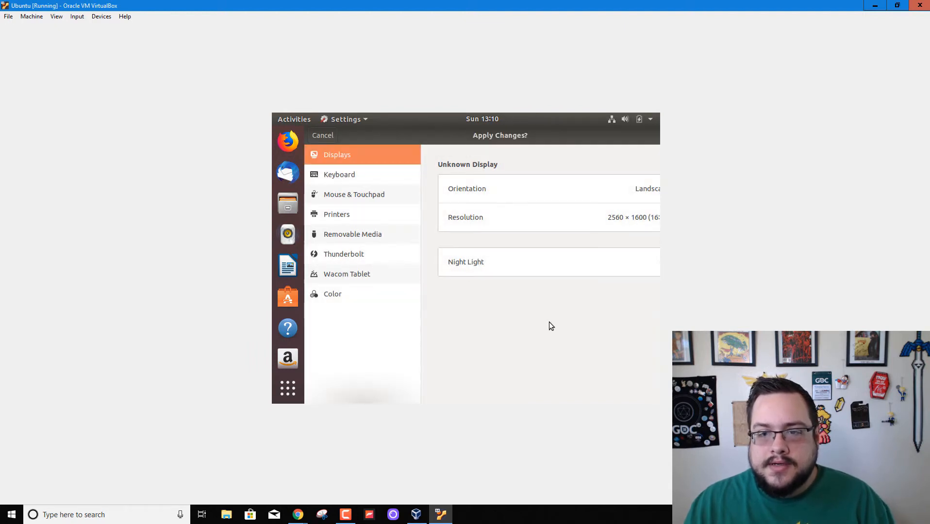
pyautogui.click(601, 227)
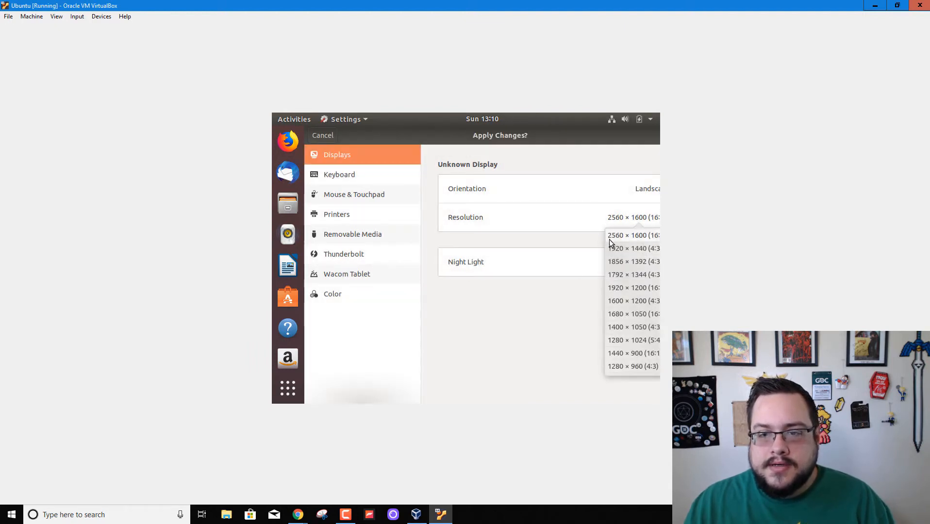
pyautogui.click(608, 310)
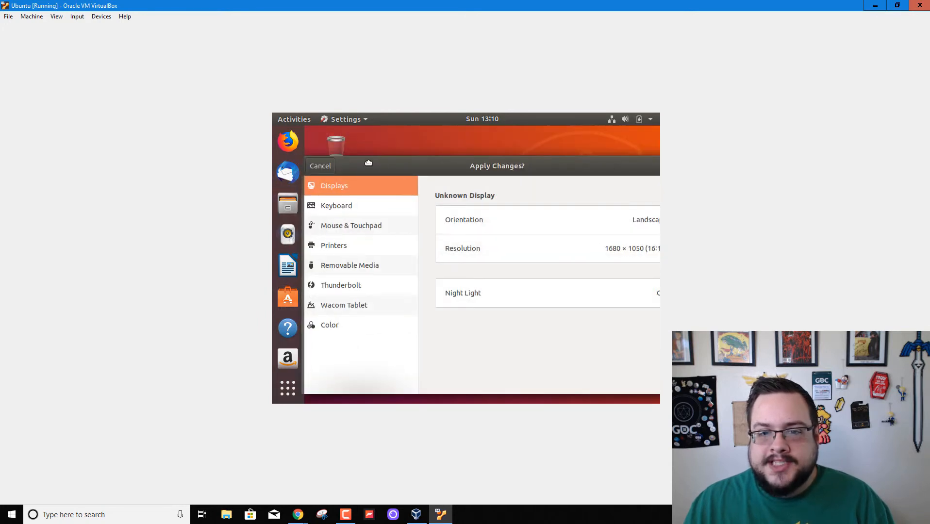
pyautogui.moveTo(368, 164); pyautogui.dragTo(348, 168)
pyautogui.click(604, 162)
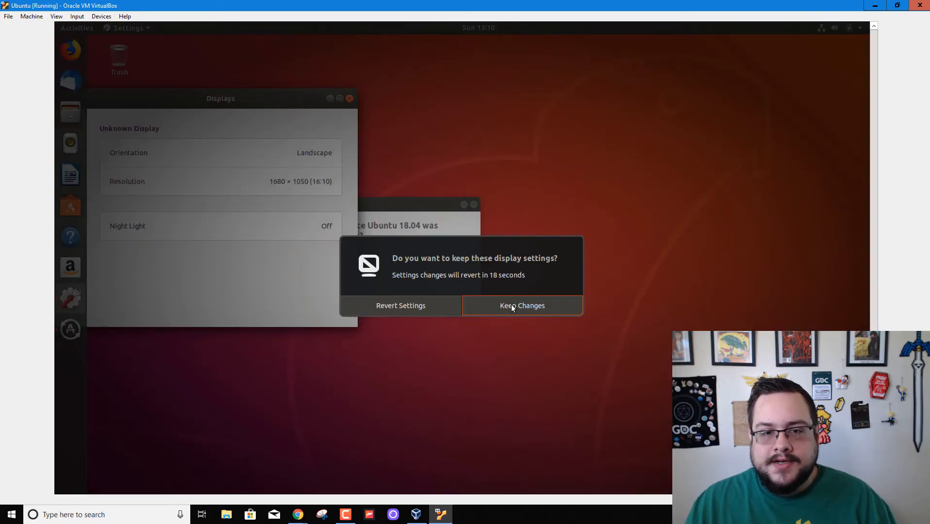
pyautogui.click(511, 305)
pyautogui.moveTo(271, 98); pyautogui.dragTo(588, 100)
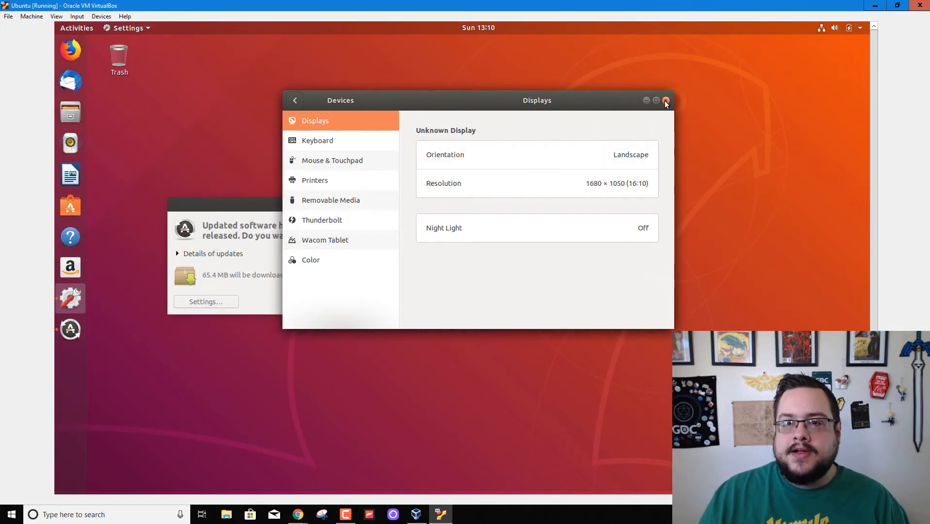
pyautogui.moveTo(665, 101)
pyautogui.mouseDown()
pyautogui.moveTo(536, 106)
pyautogui.moveTo(655, 96)
pyautogui.mouseUp()
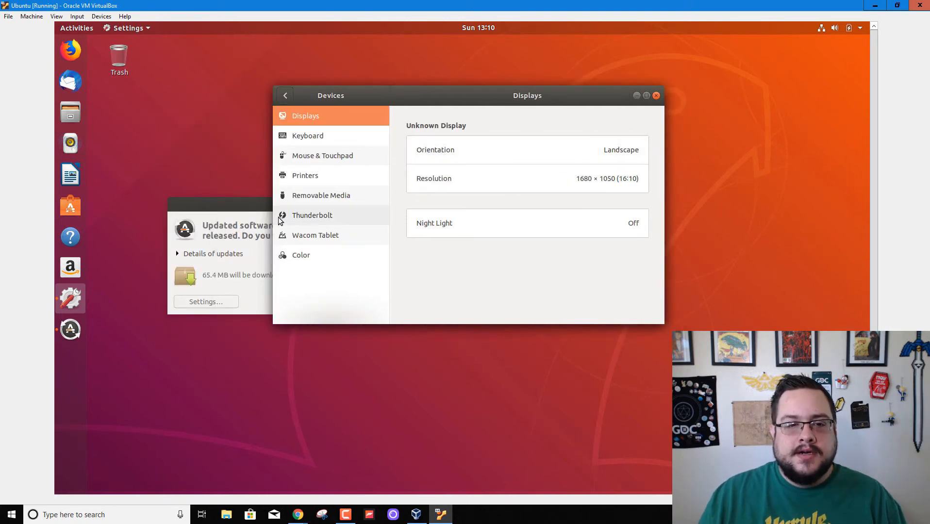
# Dismiss the Software Updater prompt and insert the Guest Additions CD image into the VM.
pyautogui.click(245, 209)
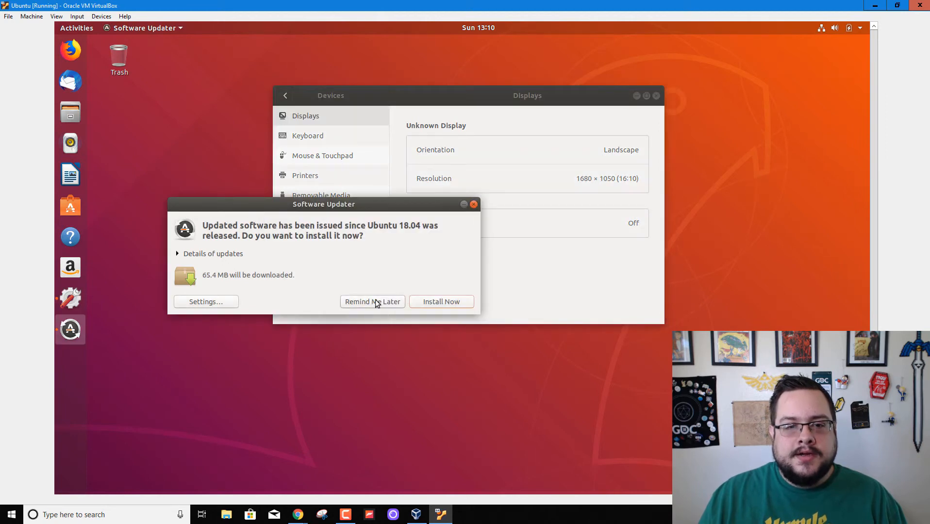
pyautogui.click(474, 204)
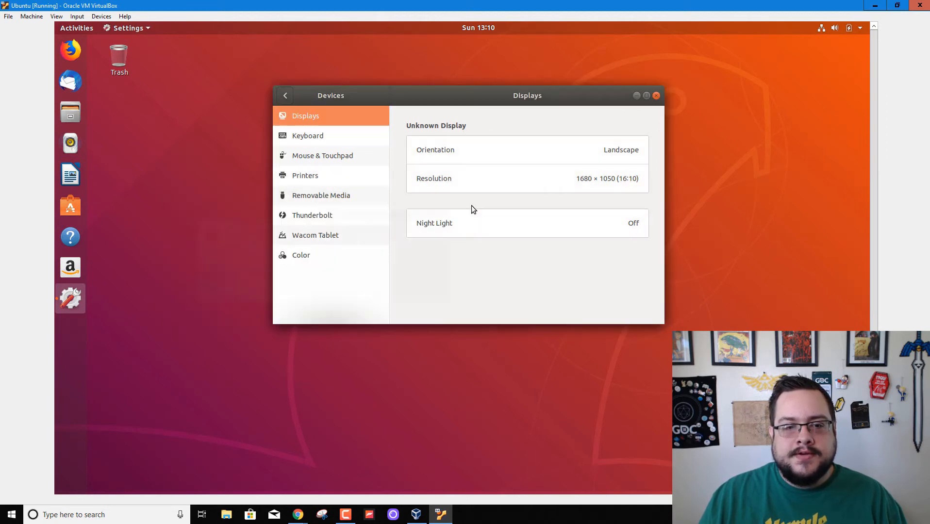
pyautogui.click(76, 17)
pyautogui.moveTo(101, 18)
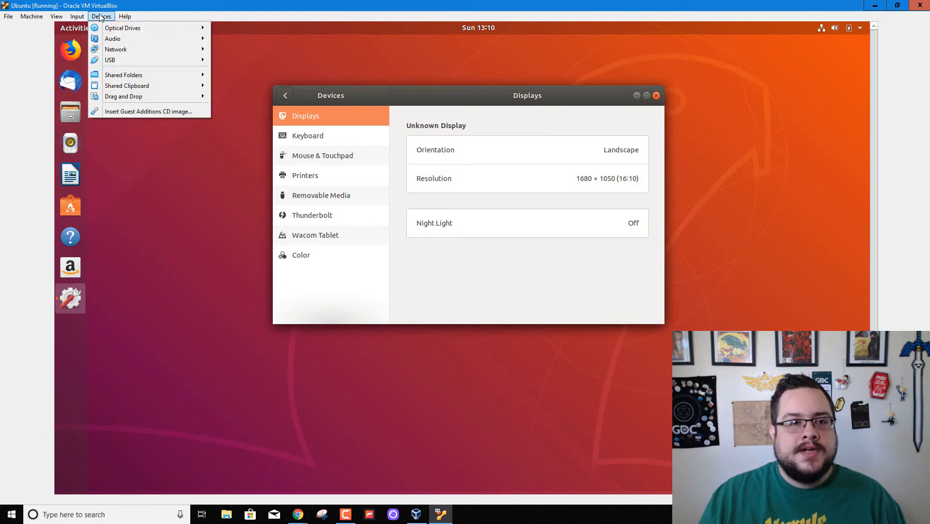
pyautogui.click(154, 113)
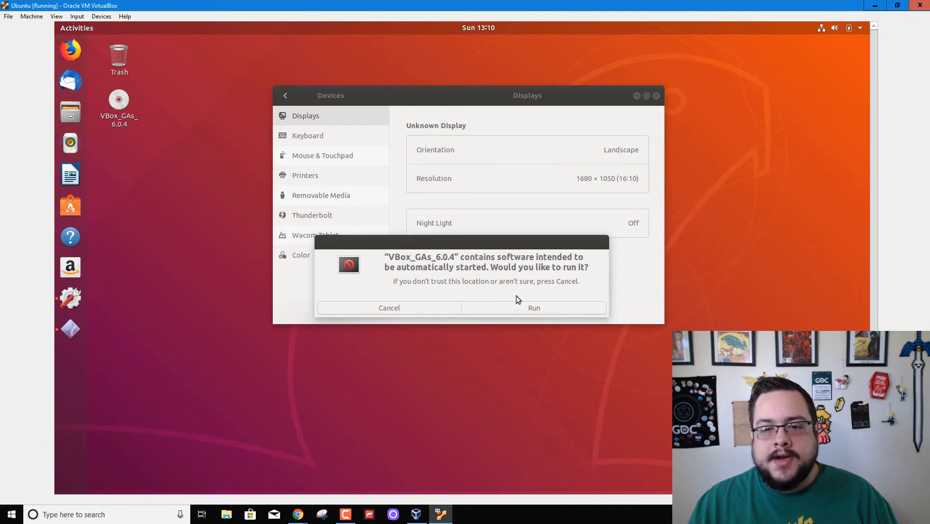
# Run the Guest Additions 6.0.4 autorun installer with the account password, then close its terminal.
pyautogui.click(525, 308)
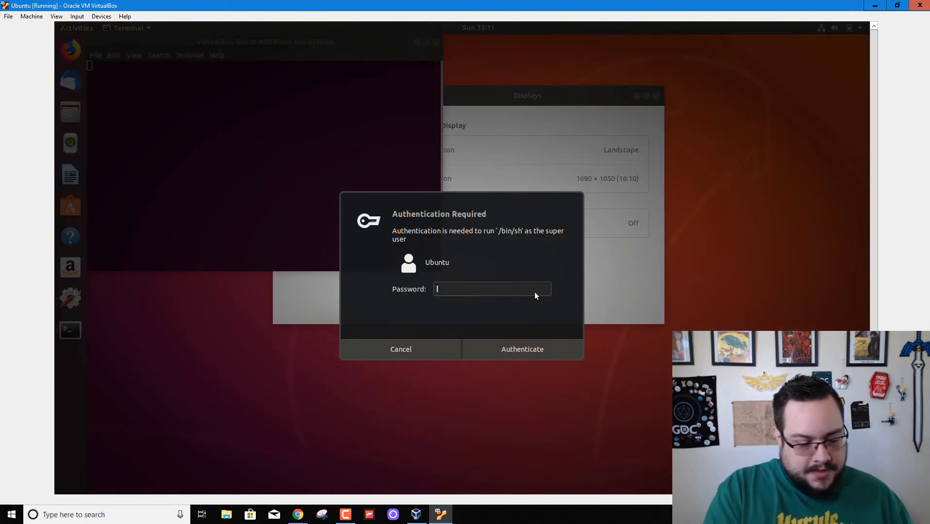
pyautogui.write('***********')
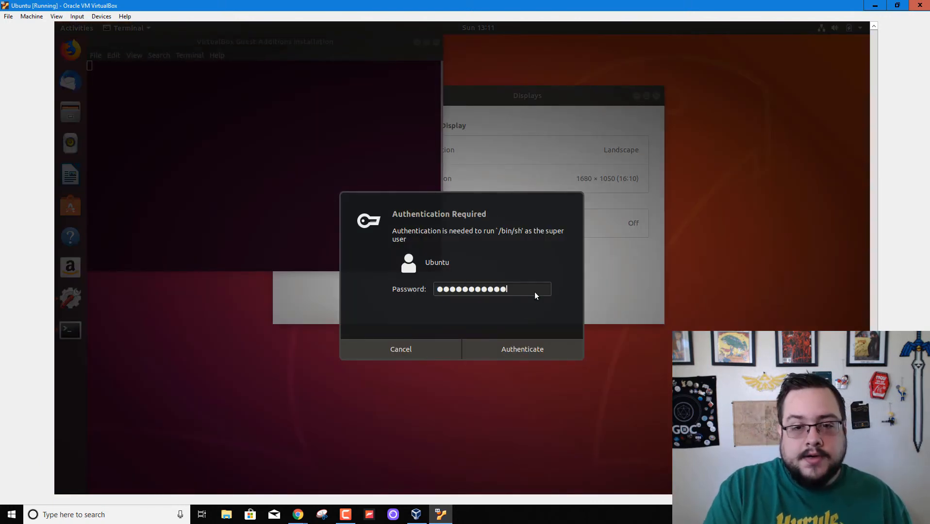
pyautogui.press('Return')
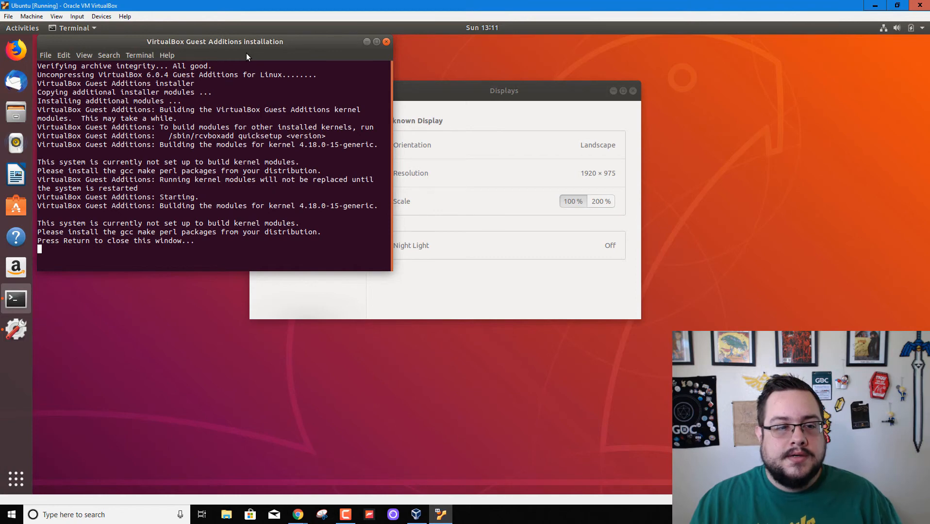
pyautogui.press('Return')
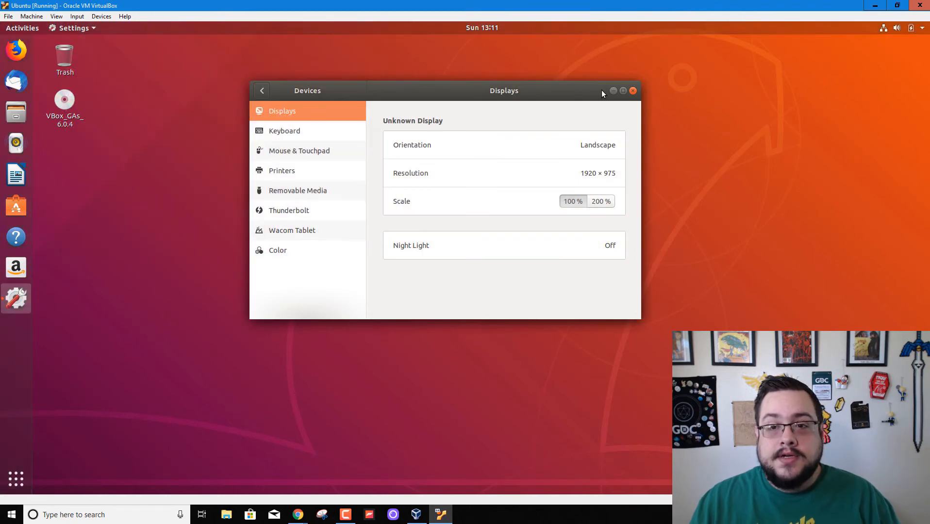
# Close the Ubuntu display Settings window and re-maximize the VirtualBox window.
pyautogui.click(634, 91)
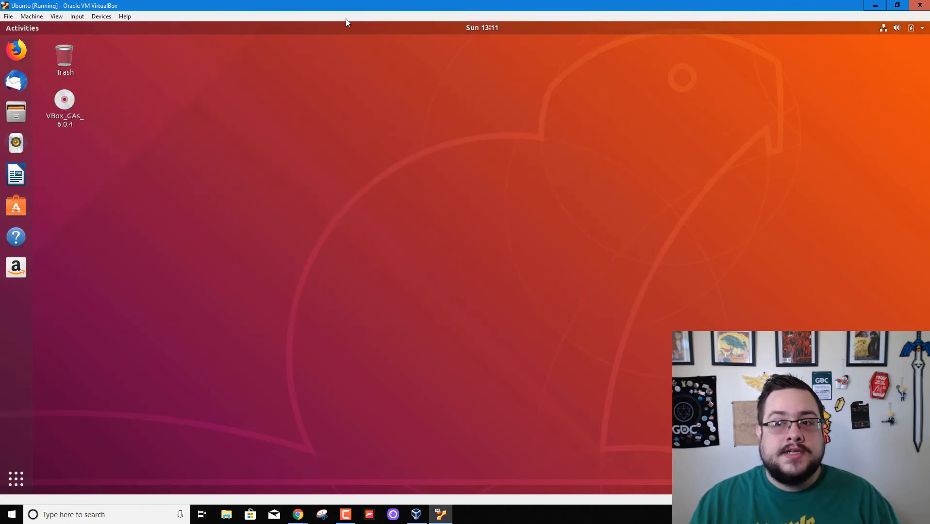
pyautogui.click(897, 5)
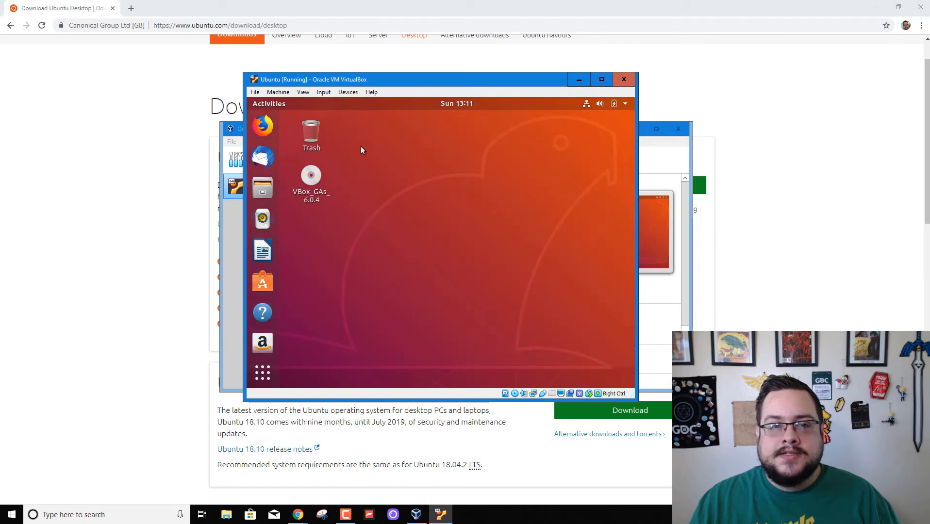
pyautogui.click(602, 79)
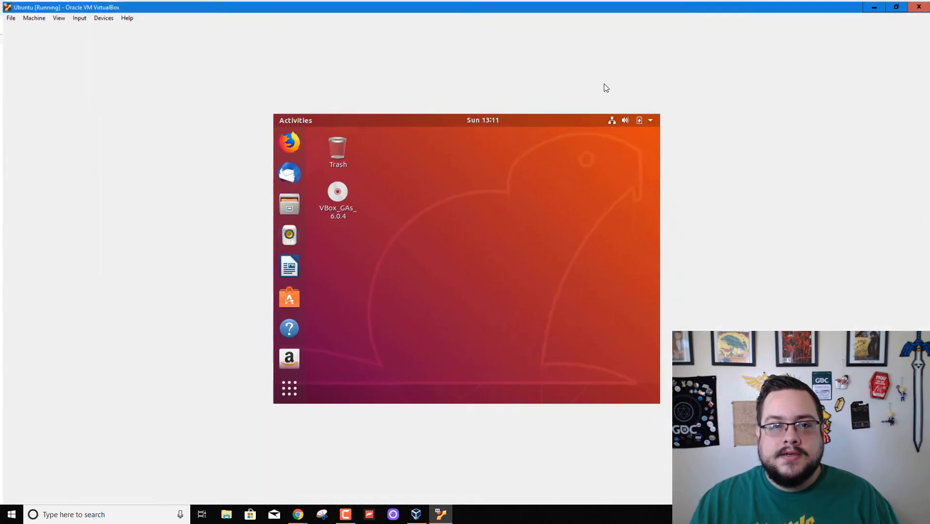
# Switch the Ubuntu VM to Full-screen Mode from the View menu.
pyautogui.click(57, 17)
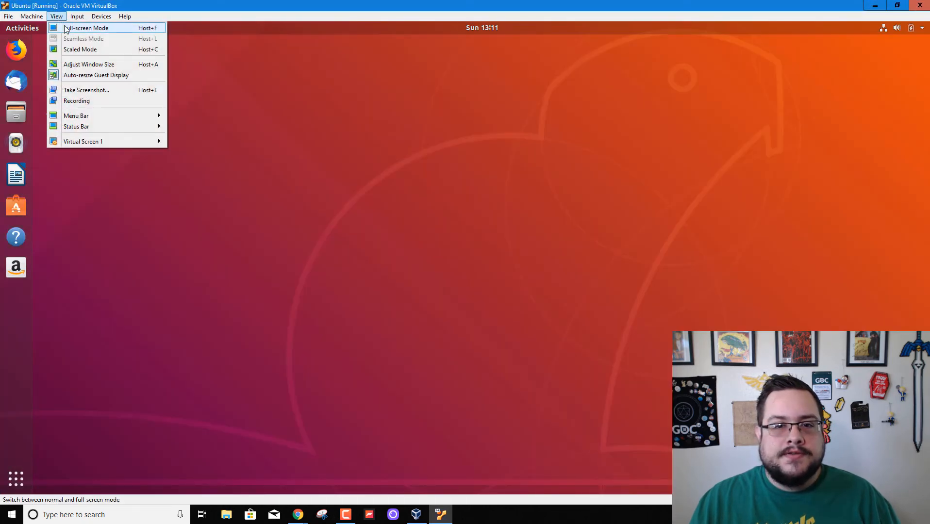
pyautogui.click(65, 28)
pyautogui.click(453, 294)
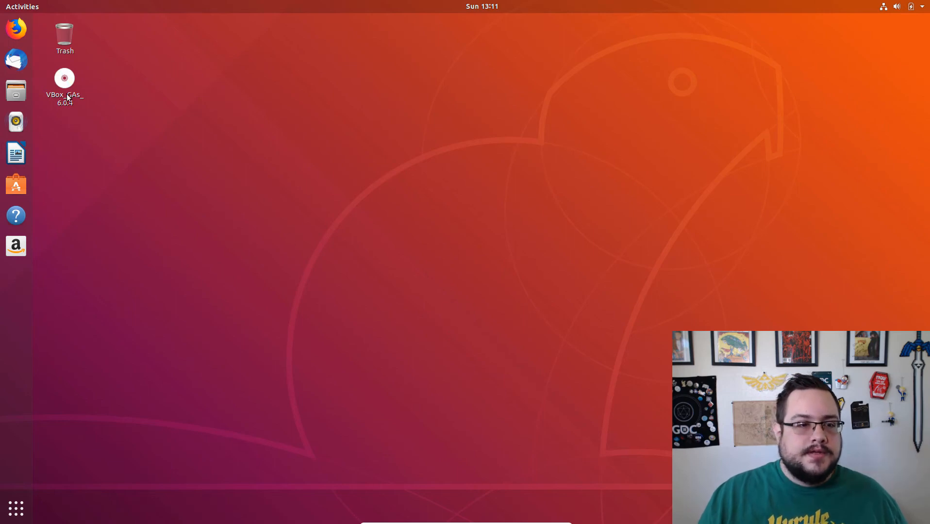
pyautogui.click(23, 514)
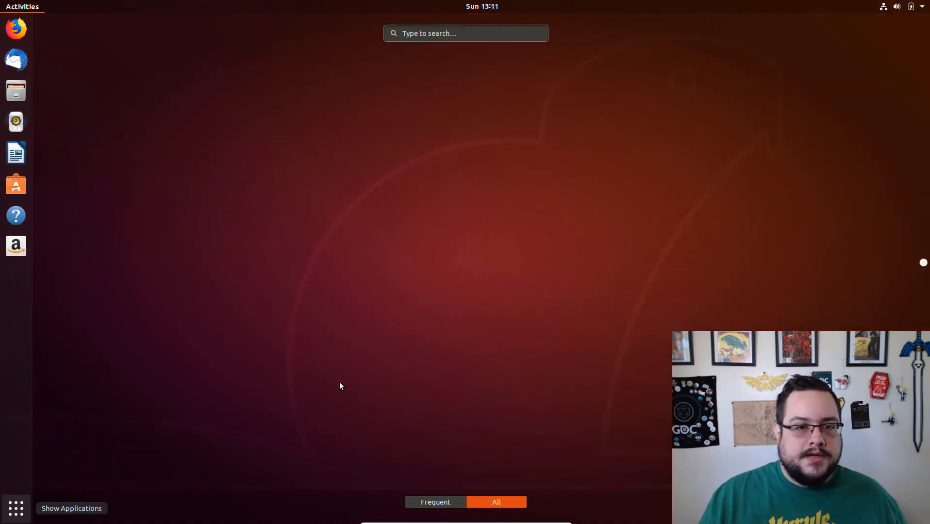
pyautogui.click(16, 508)
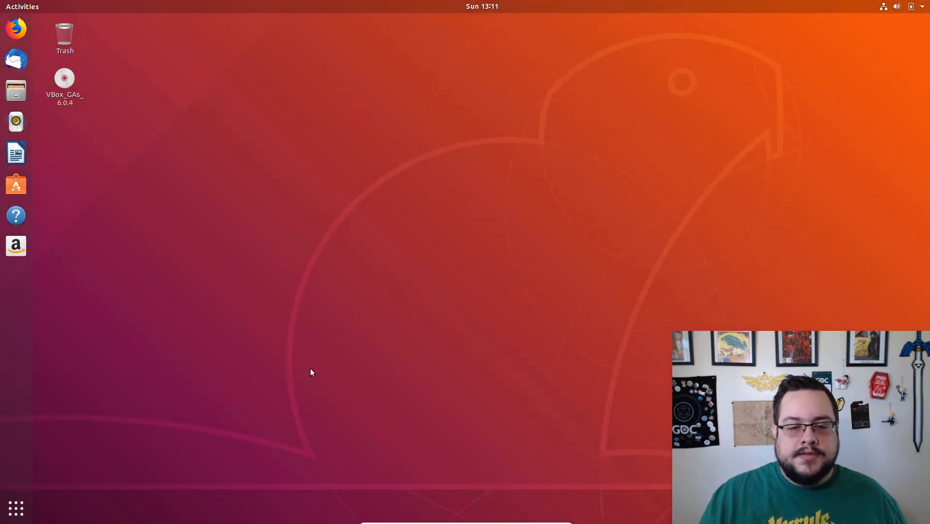
pyautogui.moveTo(448, 523)
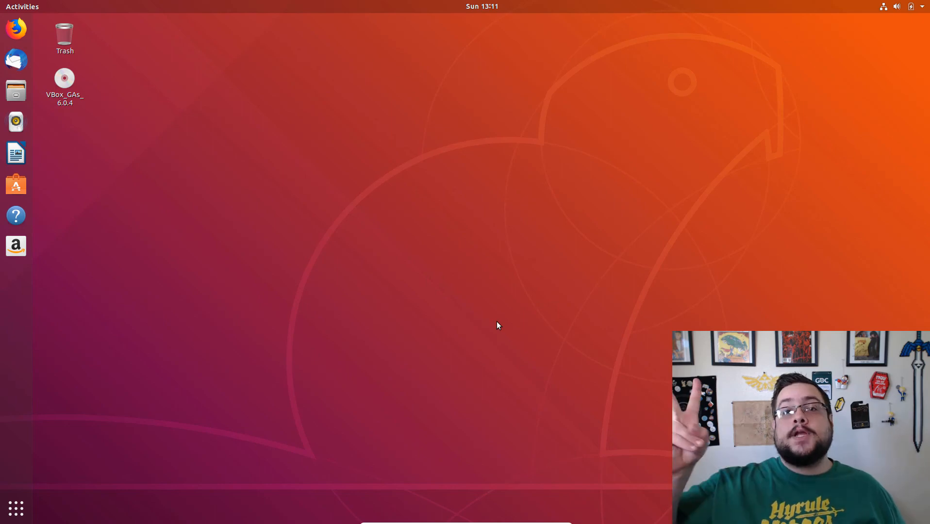
pyautogui.press('F10')
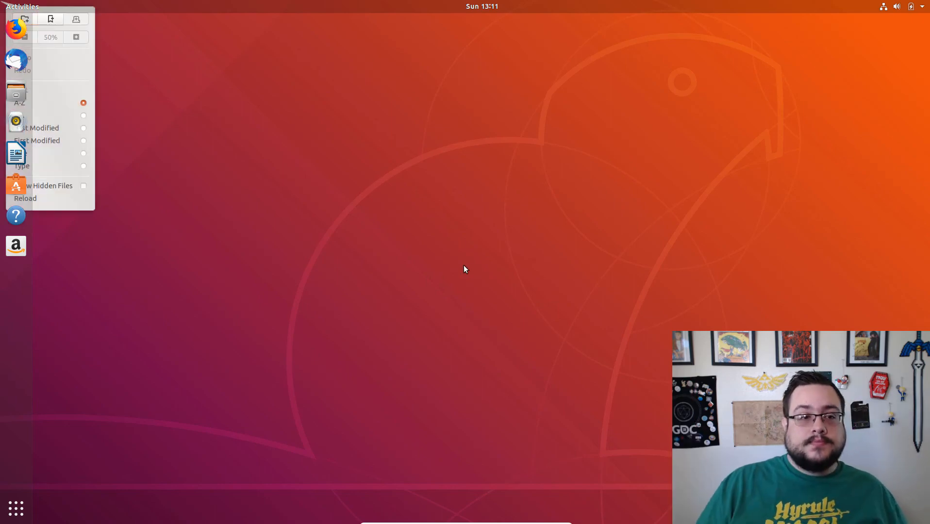